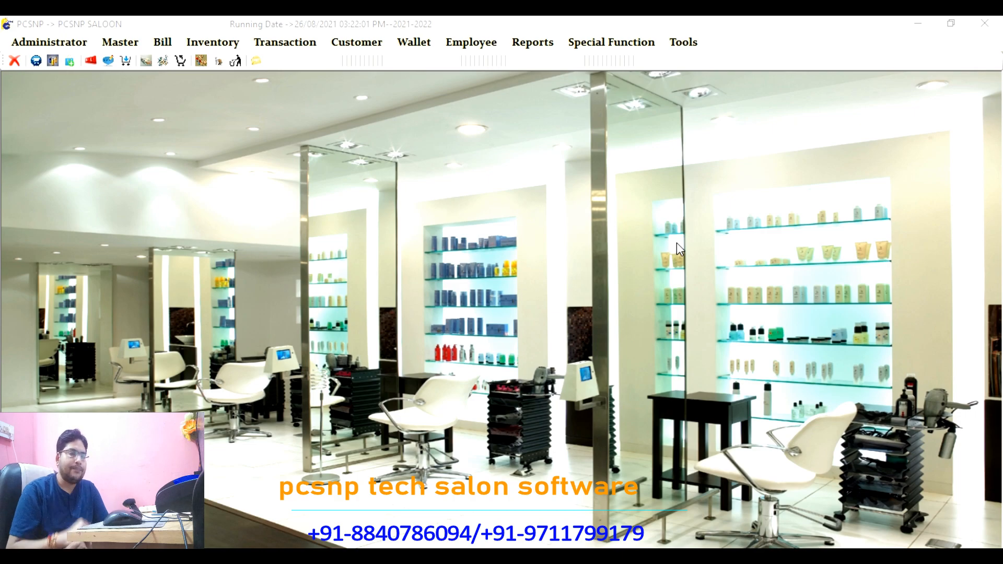
# Step: Open Create Employee from Entity Master, check the Designation list, then switch to the Employee form
pyautogui.click(121, 43)
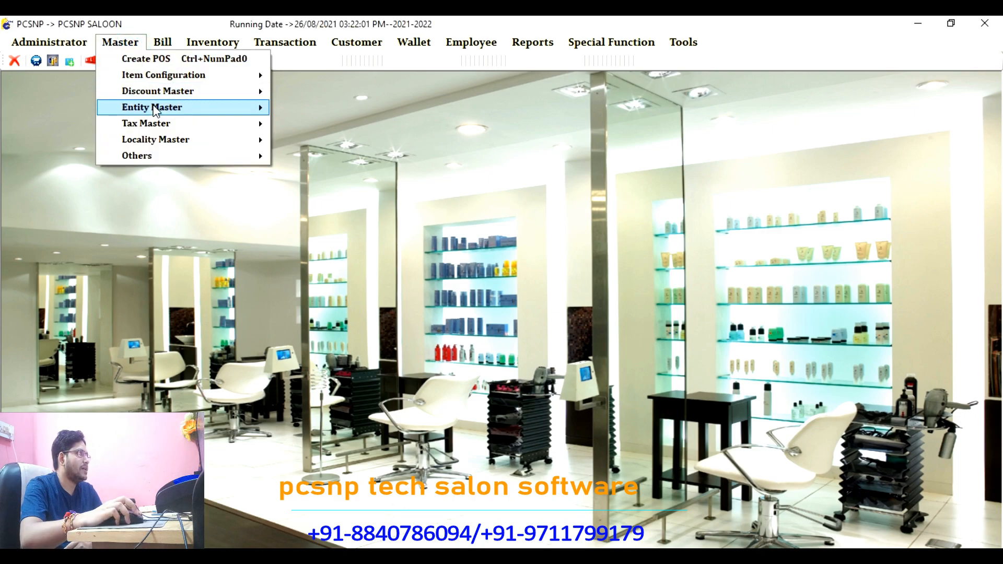
pyautogui.moveTo(154, 106)
pyautogui.click(294, 108)
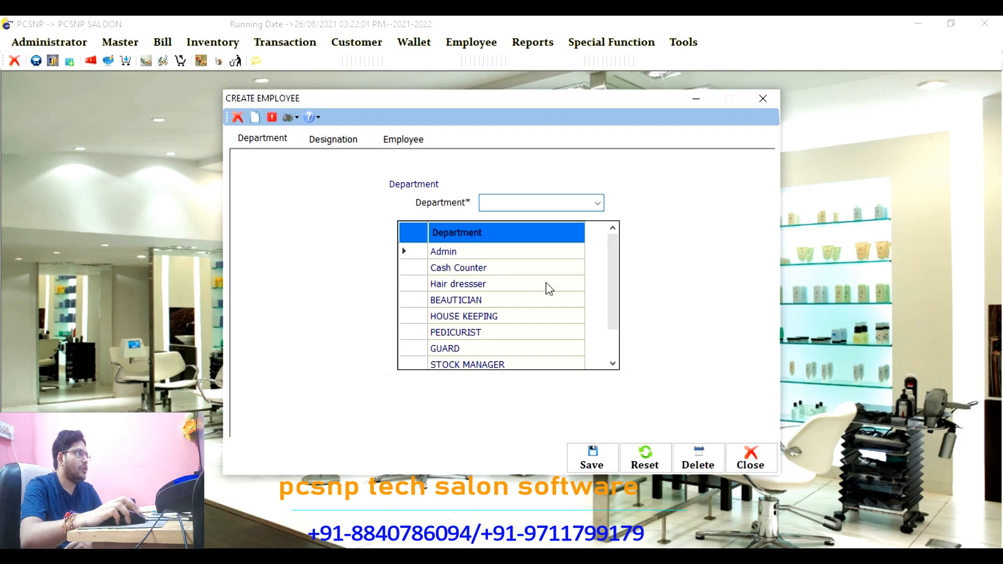
pyautogui.moveTo(610, 245); pyautogui.dragTo(610, 272)
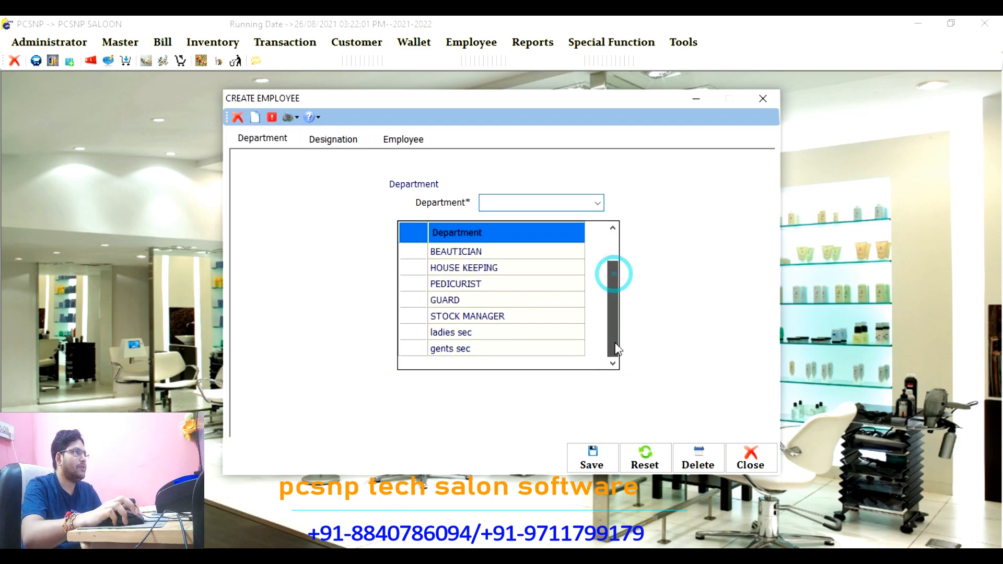
pyautogui.click(334, 141)
pyautogui.click(617, 215)
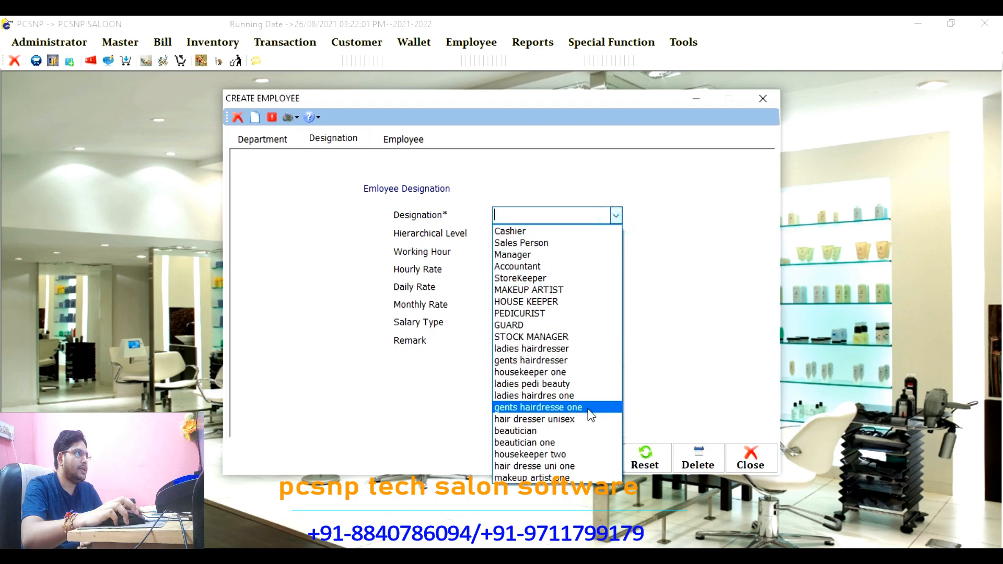
pyautogui.click(403, 139)
pyautogui.click(403, 139)
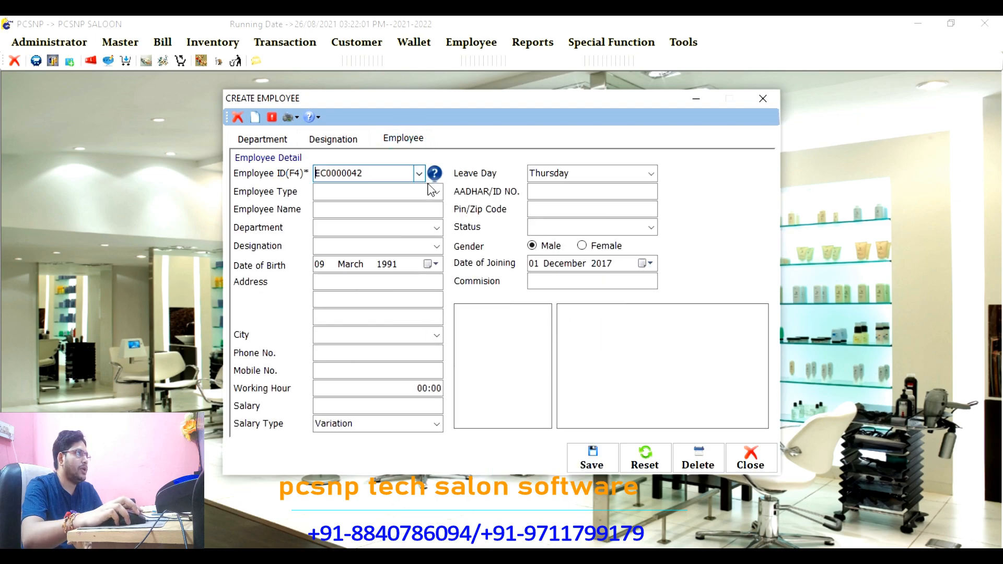
pyautogui.click(437, 193)
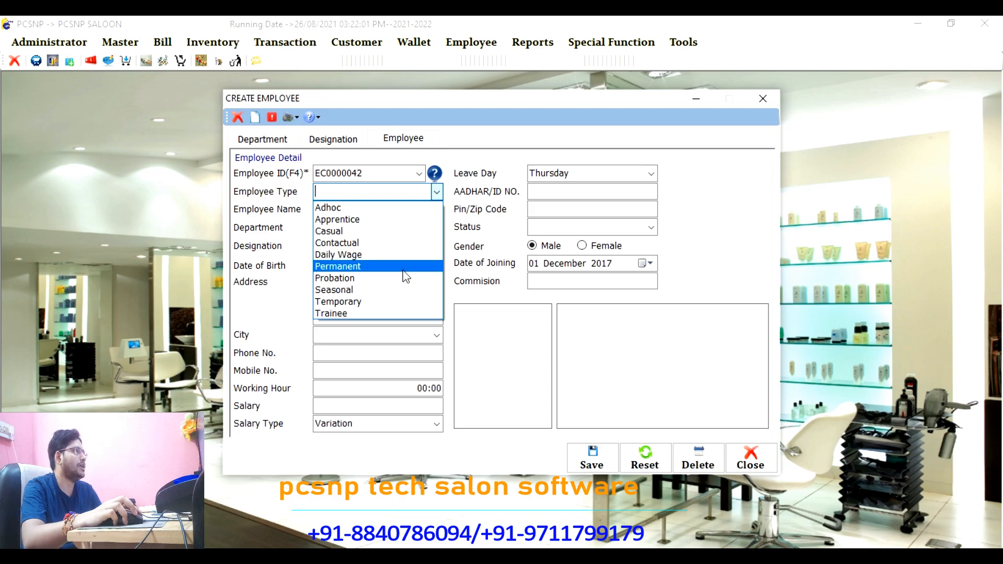
# Step: Set employee type to Seasonal, enter the employee's name, and choose department gents sec
pyautogui.click(394, 289)
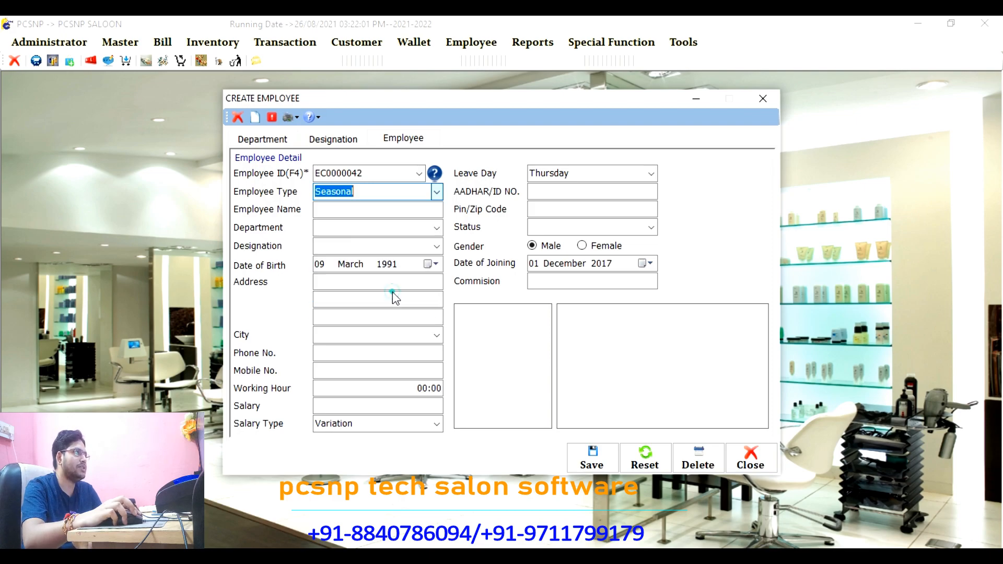
pyautogui.click(368, 212)
pyautogui.write('pra')
pyautogui.press('BackSpace')
pyautogui.press('BackSpace')
pyautogui.press('BackSpace')
pyautogui.write('Pakash')
pyautogui.press('Tab')
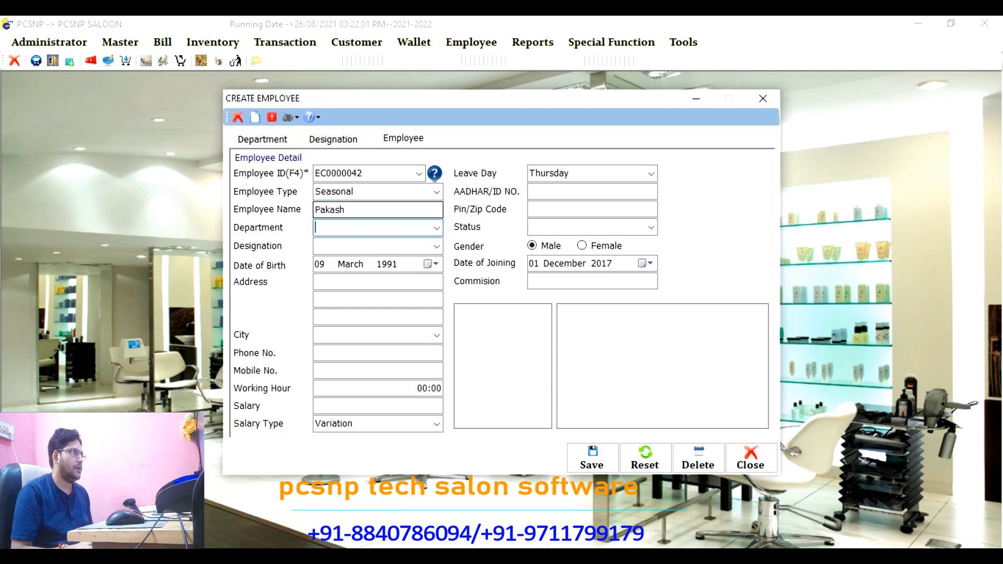
pyautogui.press('Down')
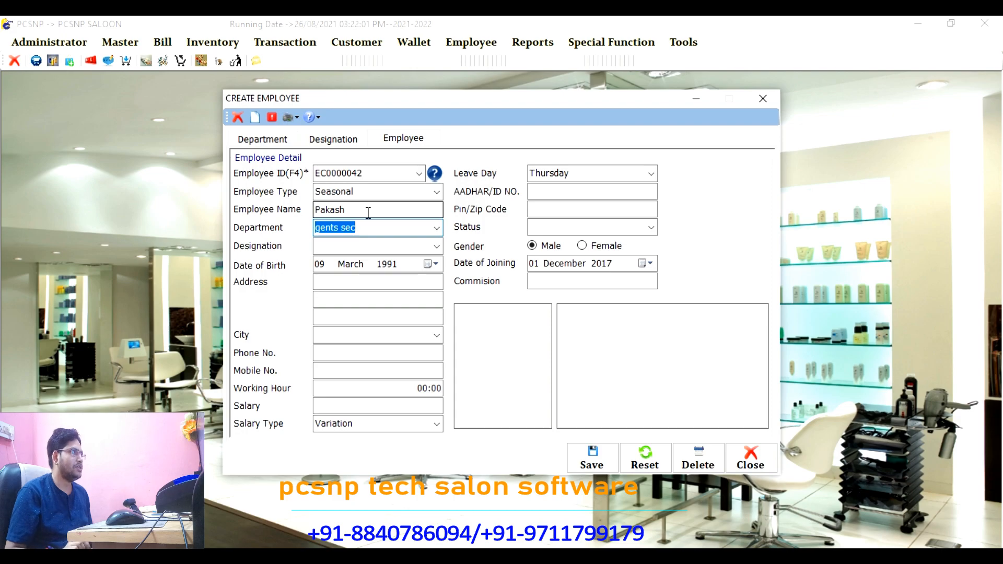
pyautogui.press('Tab')
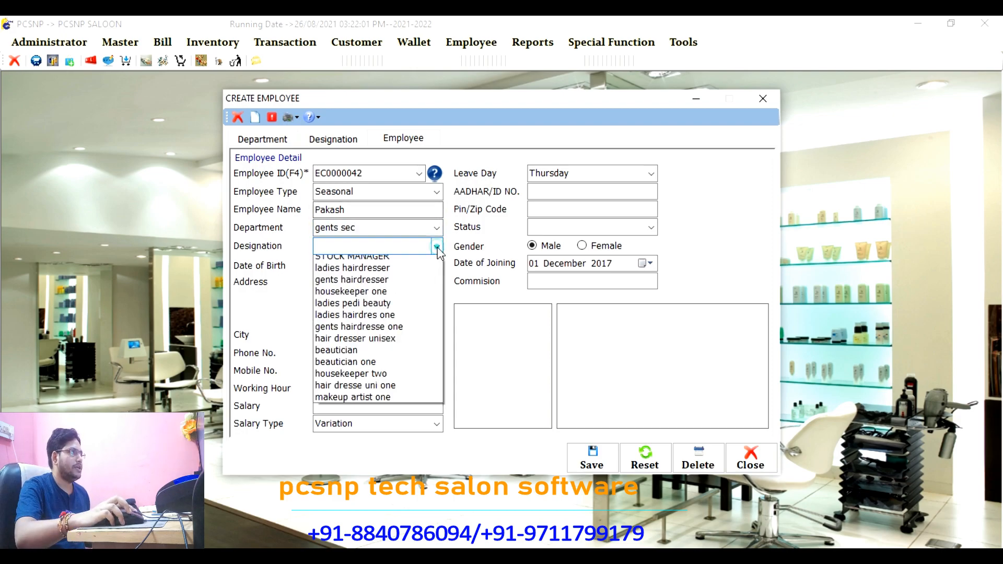
# Step: Set the designation to gents hairdresser and enter the employee's mobile number
pyautogui.click(436, 246)
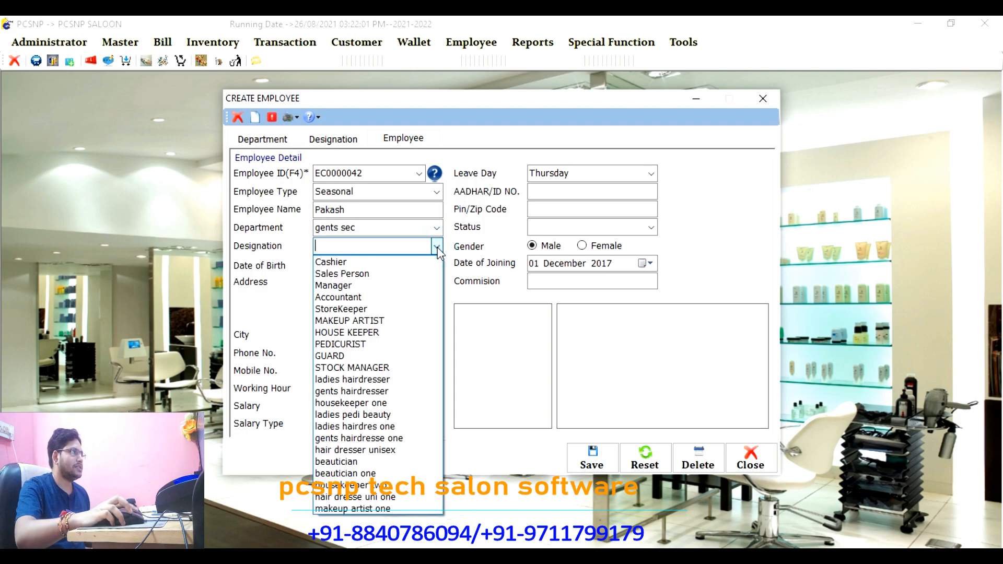
pyautogui.click(383, 393)
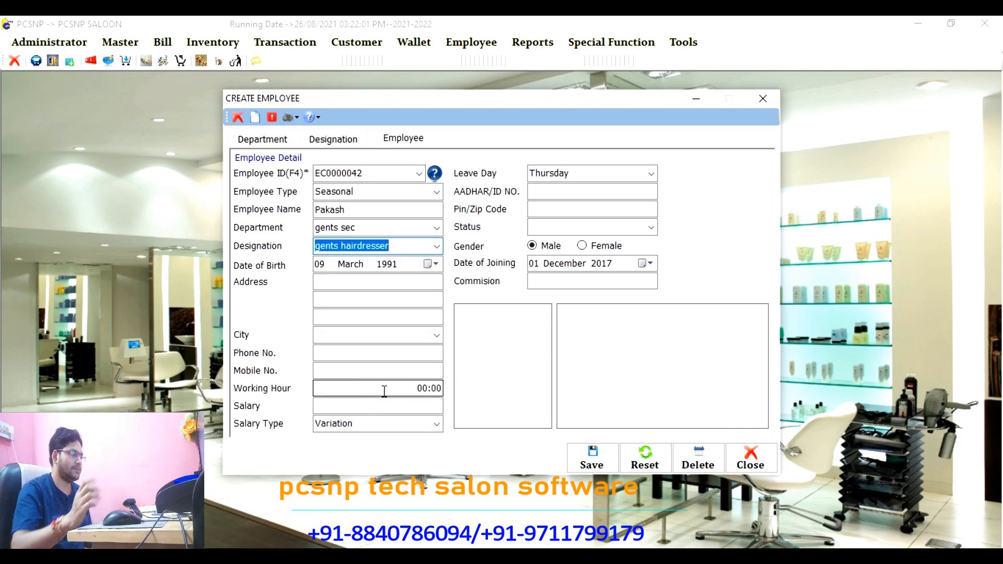
pyautogui.press('Tab')
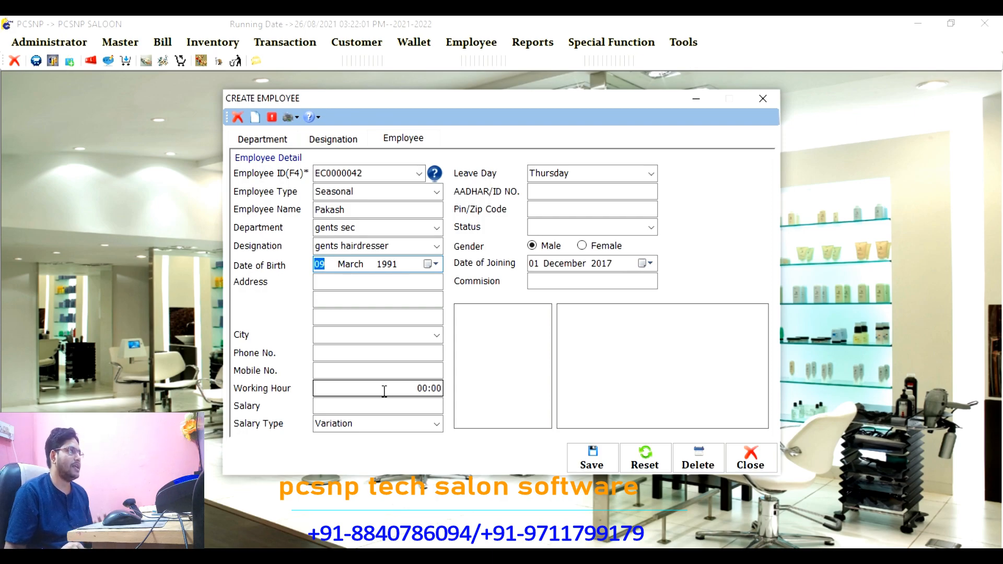
pyautogui.press('Tab')
pyautogui.press('Tab')
pyautogui.press('Tab')
pyautogui.press('Tab')
pyautogui.press('Tab')
pyautogui.press('Tab')
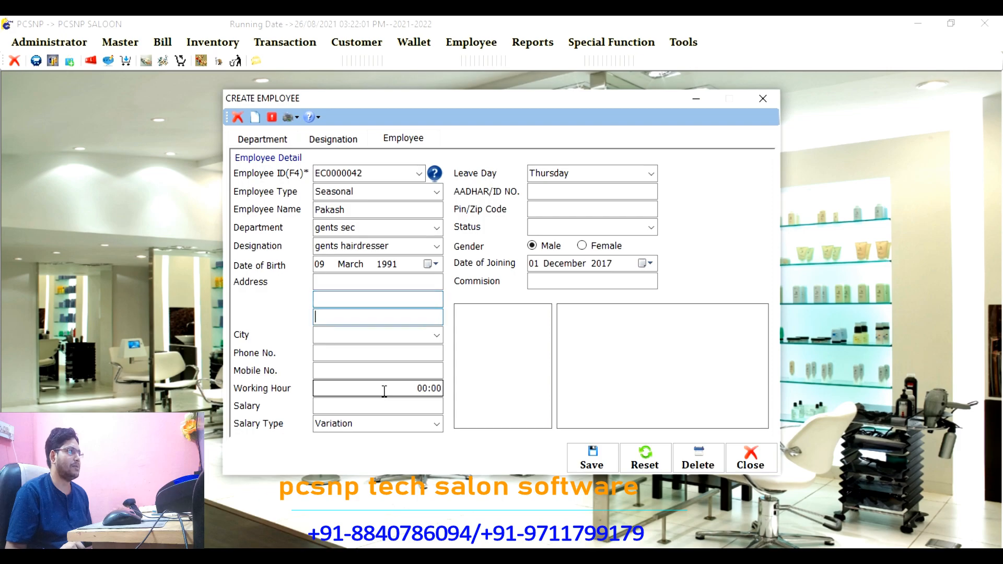
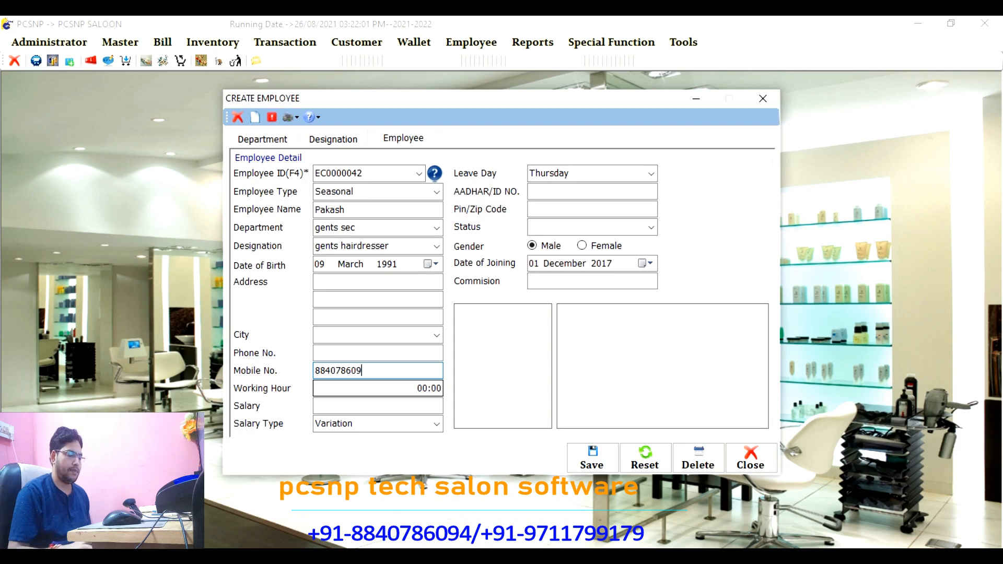
pyautogui.press('Tab')
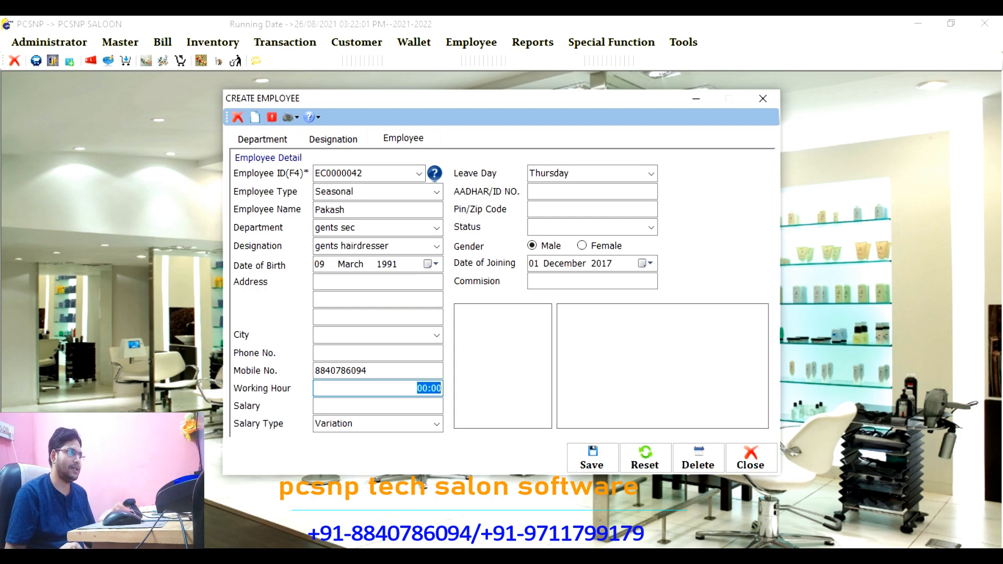
# Step: Set salary type to Fixed, leave day to Friday, and status to Active
pyautogui.press('Return')
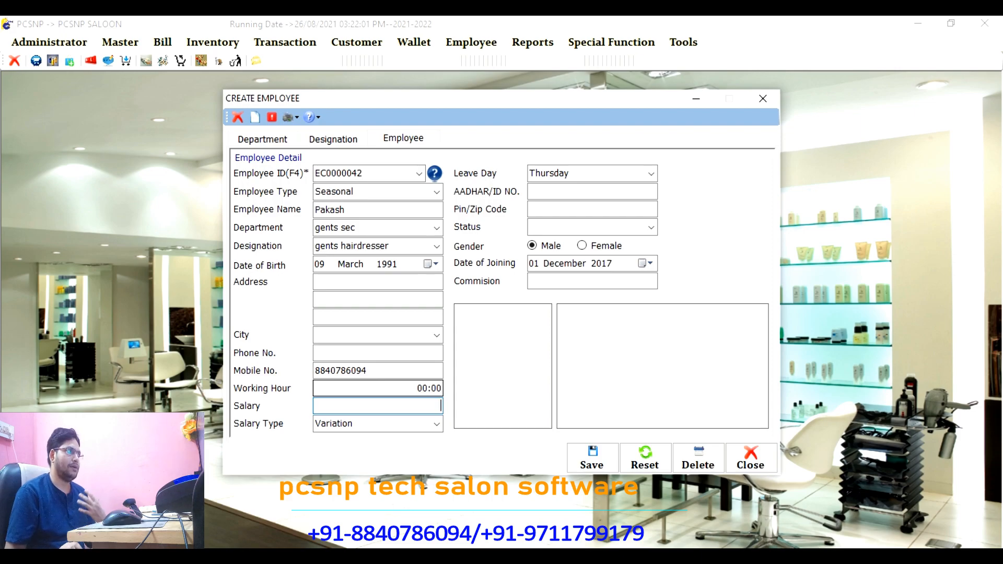
pyautogui.press('Return')
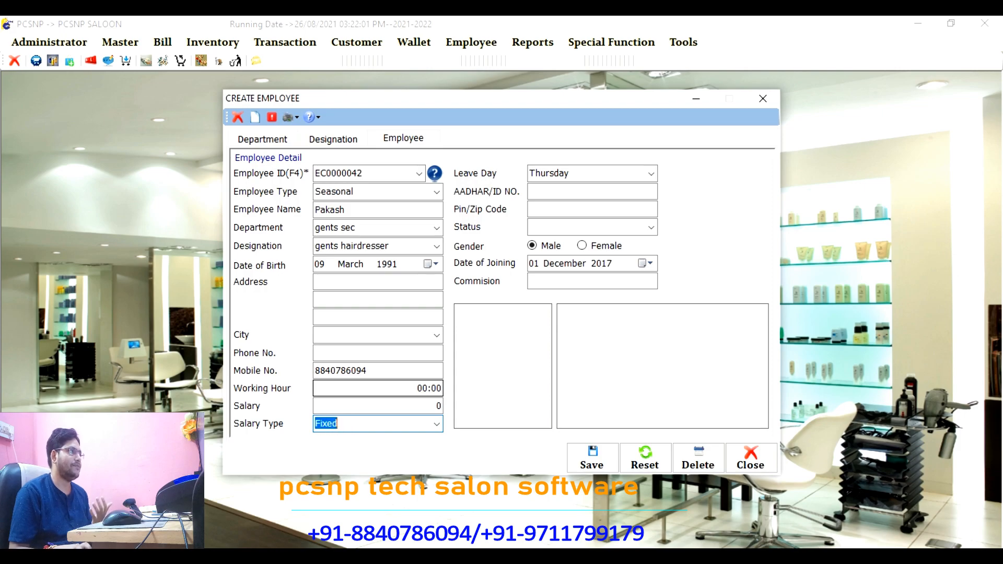
pyautogui.press('Up')
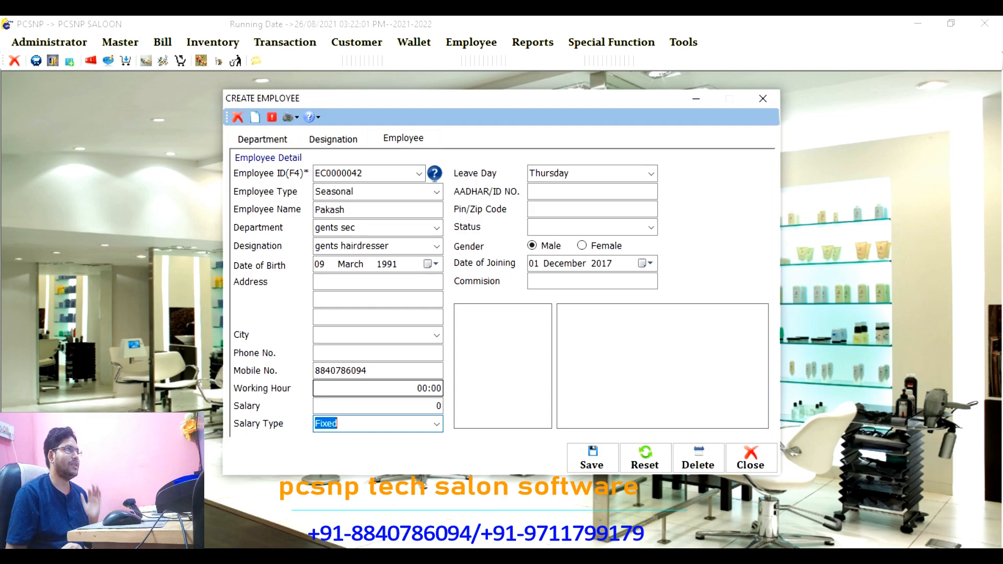
pyautogui.press('Tab')
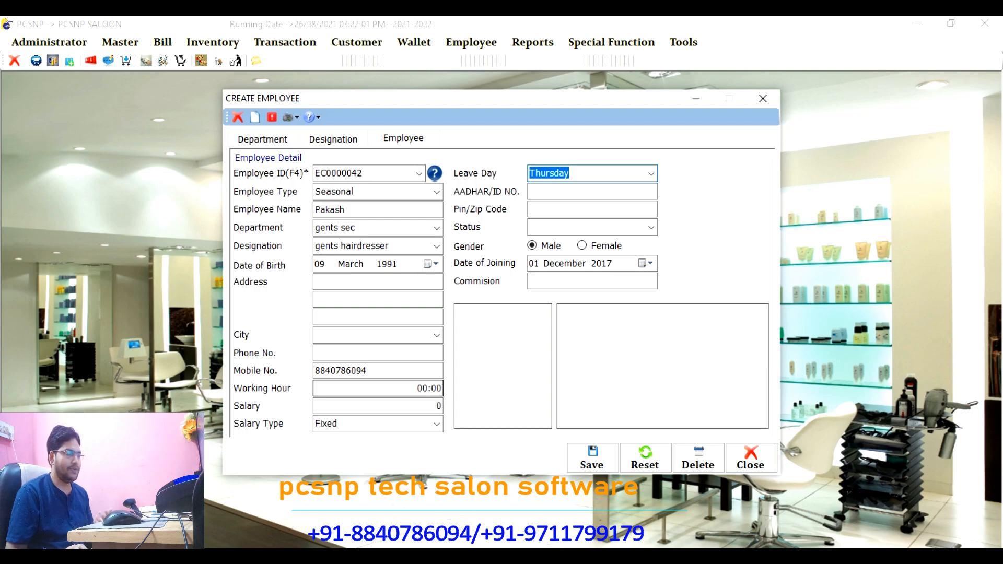
pyautogui.press('Down')
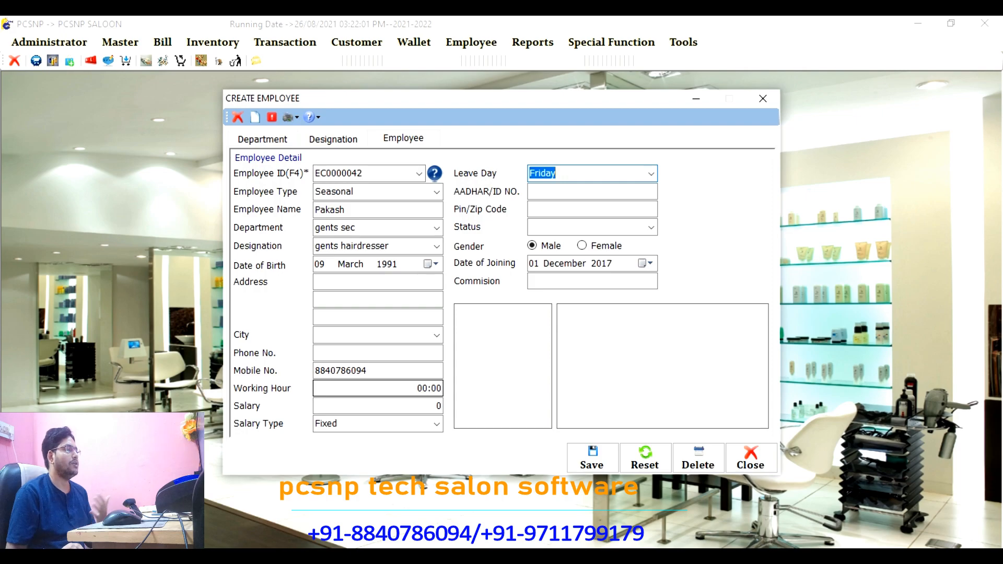
pyautogui.press('Tab')
pyautogui.press('Tab')
pyautogui.press('Tab')
pyautogui.press('Down')
pyautogui.press('Tab')
pyautogui.press('Tab')
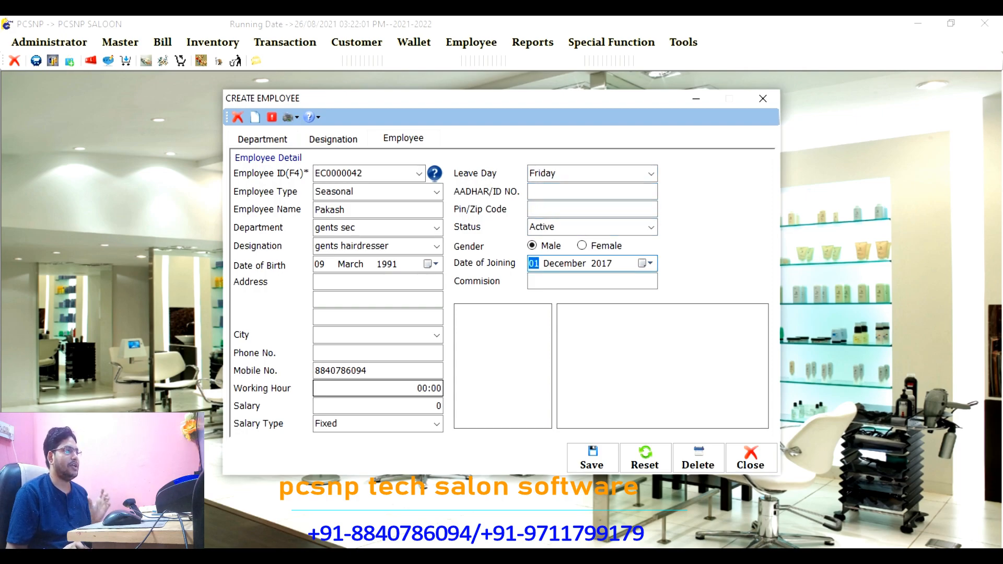
pyautogui.press('Tab')
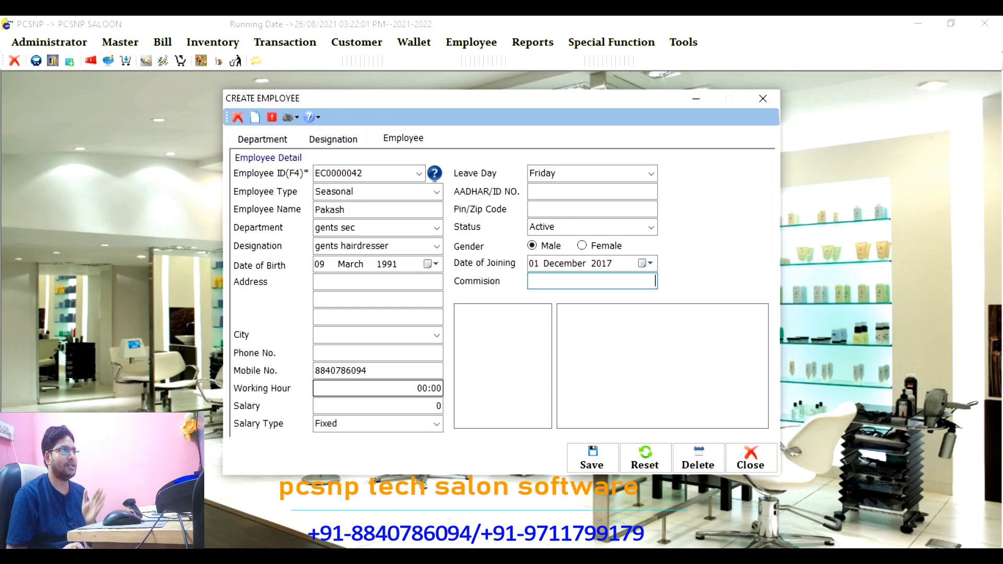
# Step: Enter a commission of 5, save the new employee, and close the Create Employee form
pyautogui.write('5')
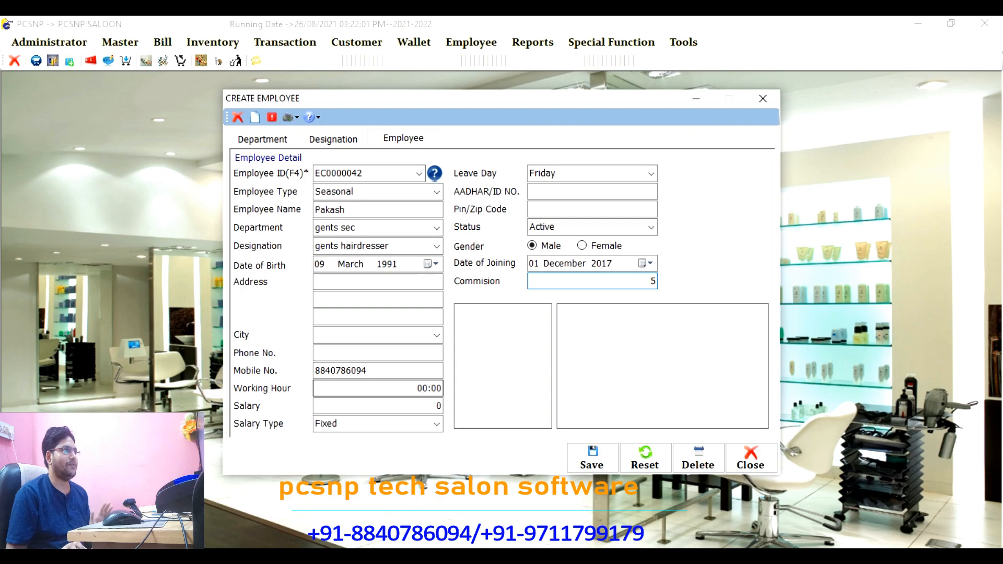
pyautogui.press('Tab')
pyautogui.press('Return')
pyautogui.press('Return')
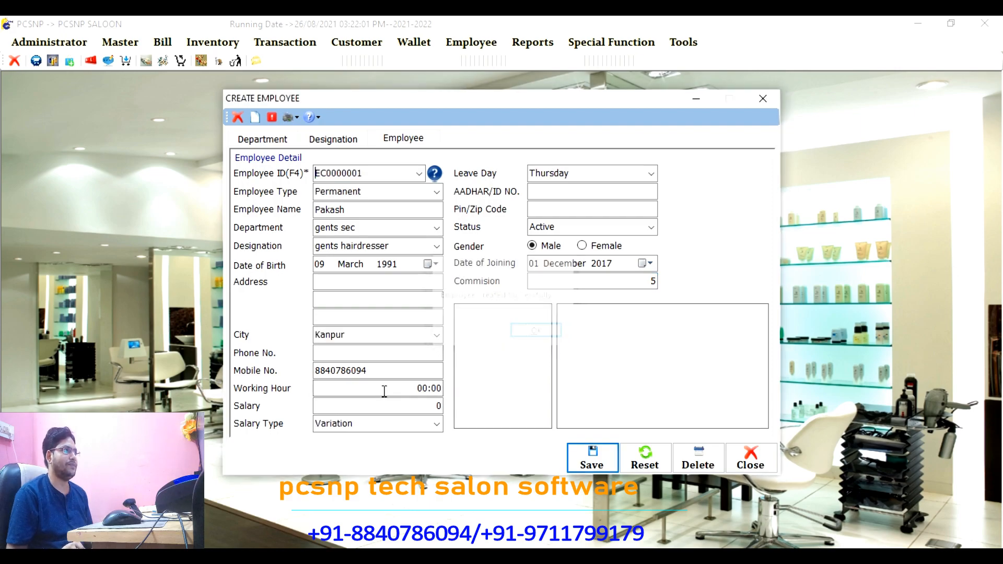
pyautogui.press('Escape')
pyautogui.press('Return')
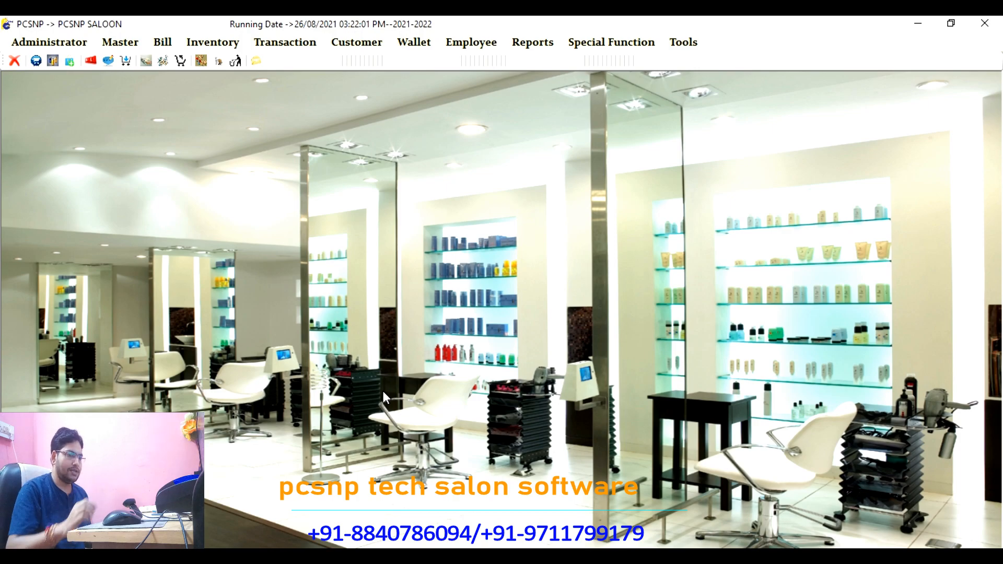
# Step: Start a new Job Service bill and load the member customer by mobile number
pyautogui.click(163, 42)
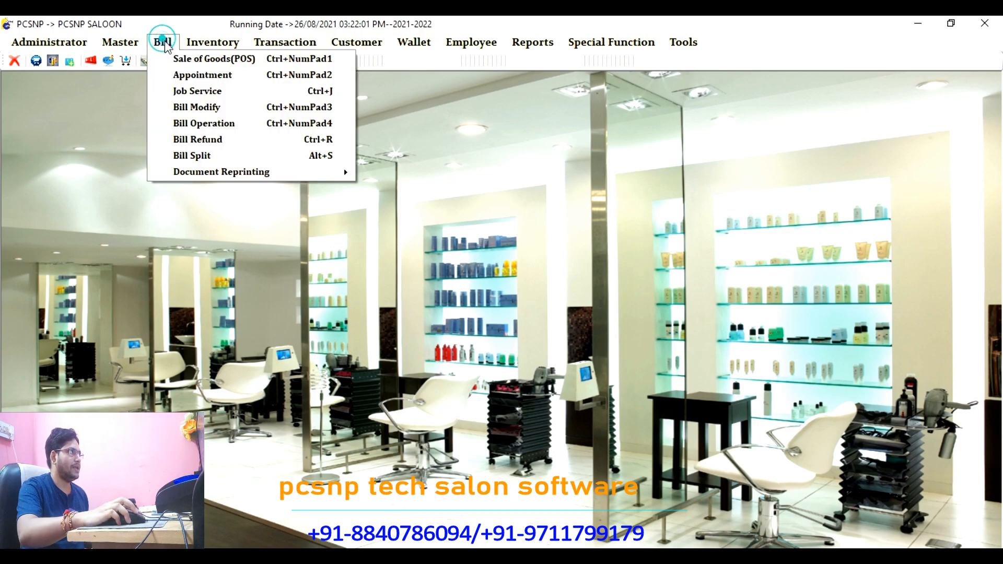
pyautogui.click(197, 90)
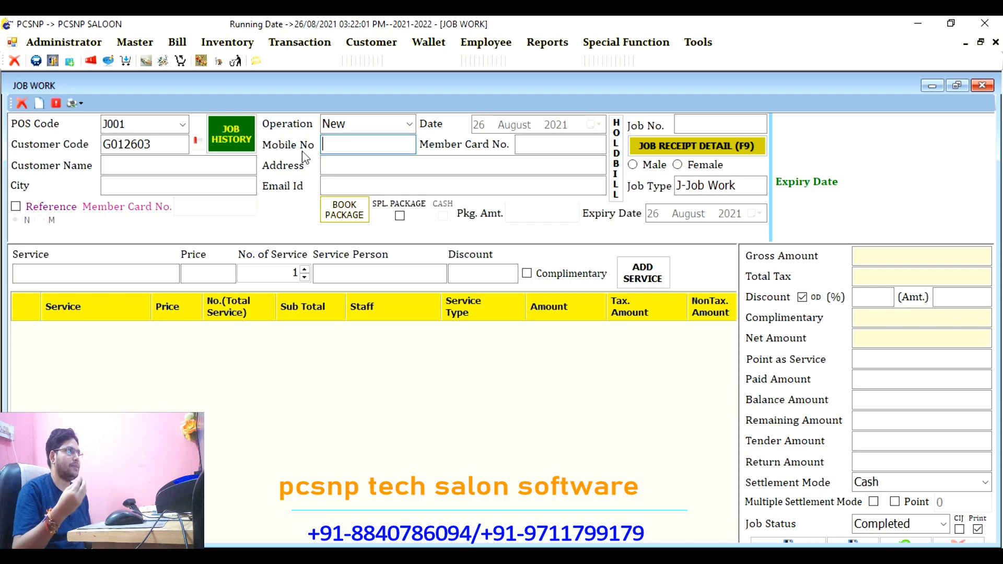
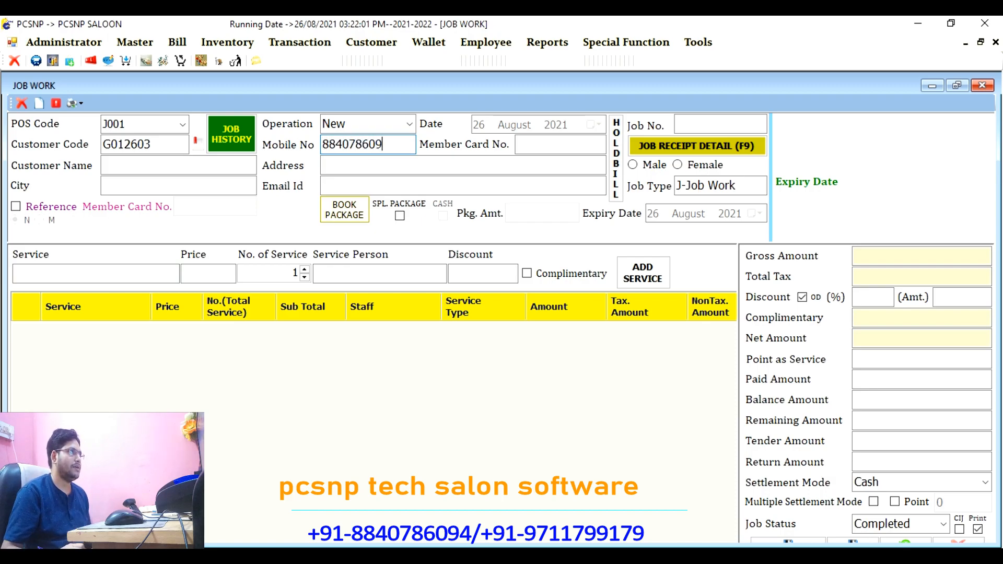
pyautogui.press('Return')
pyautogui.press('Return')
pyautogui.press('Return')
pyautogui.press('Return')
pyautogui.press('Return')
pyautogui.press('Return')
pyautogui.press('Return')
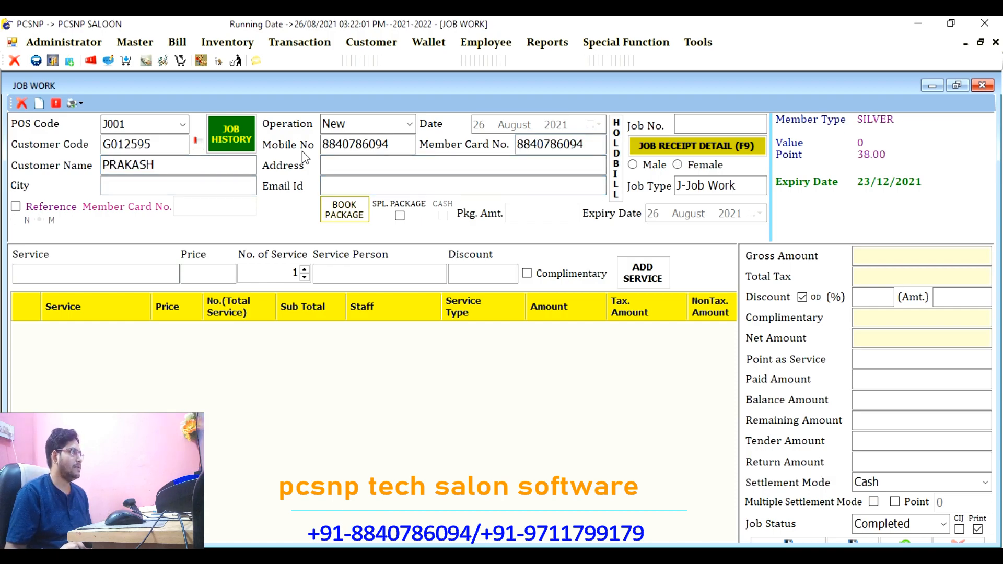
# Step: Add HAIR CARE POWER DOSE at 1550, performed by the new hairdresser
pyautogui.write('HA')
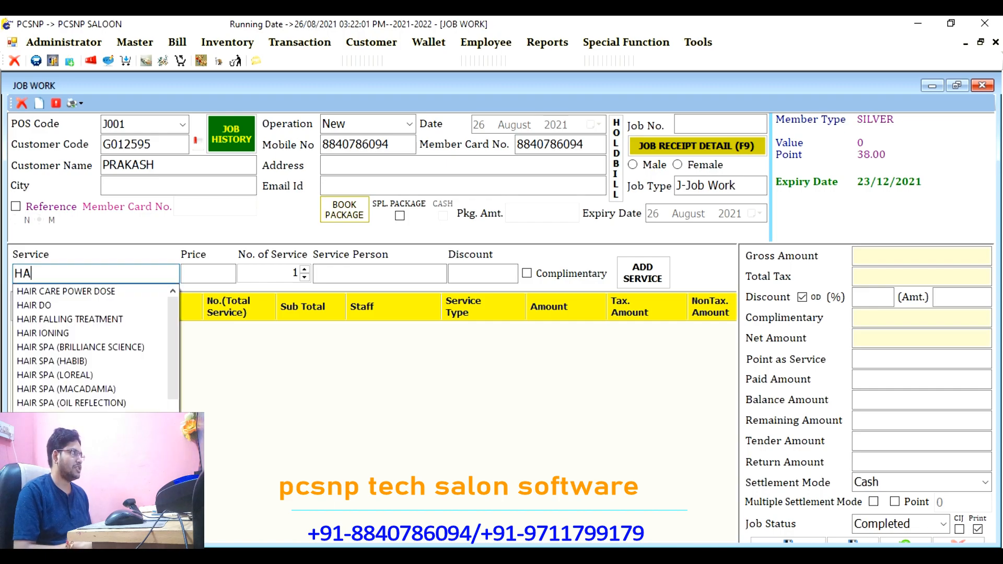
pyautogui.press('Down')
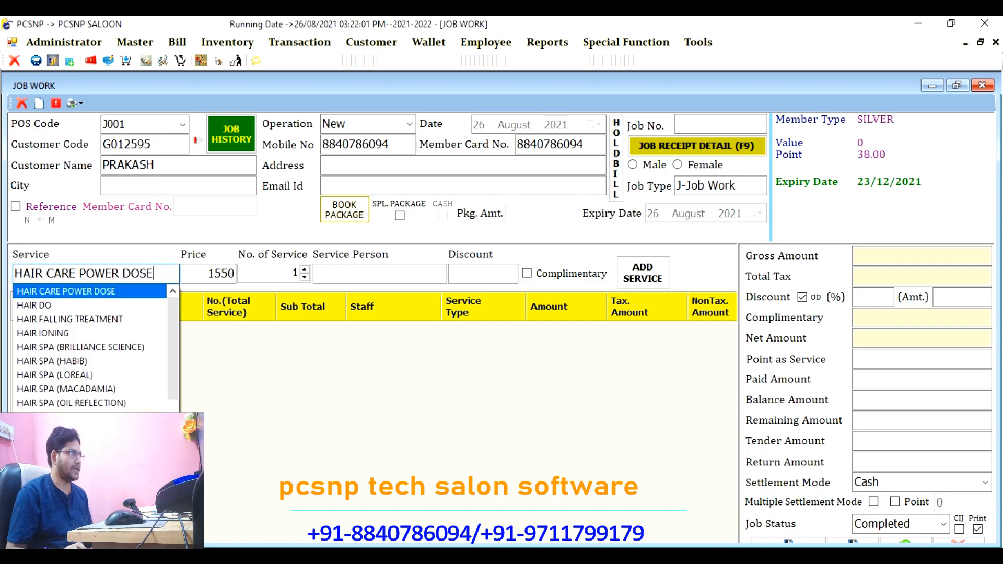
pyautogui.press('Return')
pyautogui.press('Return')
pyautogui.press('Return')
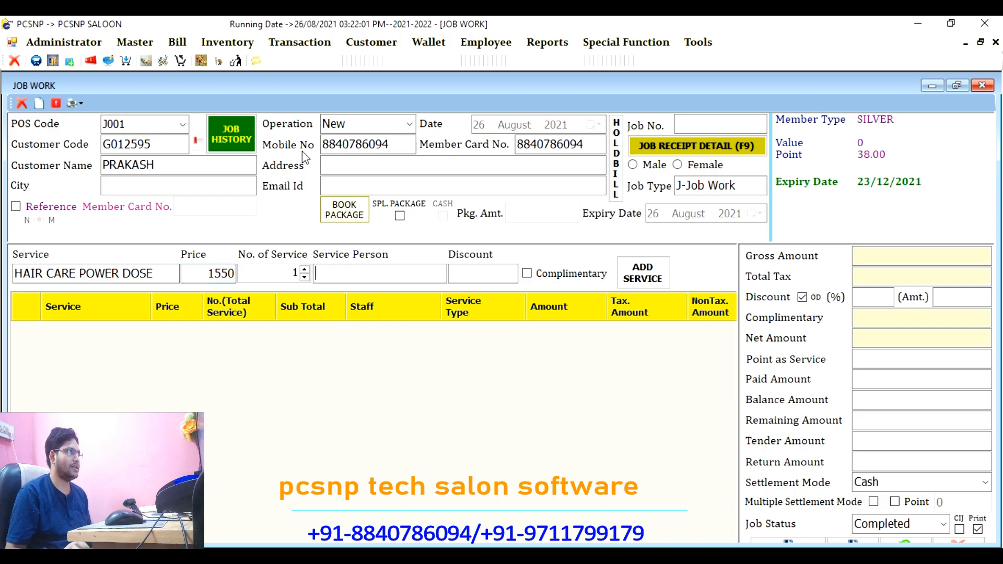
pyautogui.write('p')
pyautogui.press('Down')
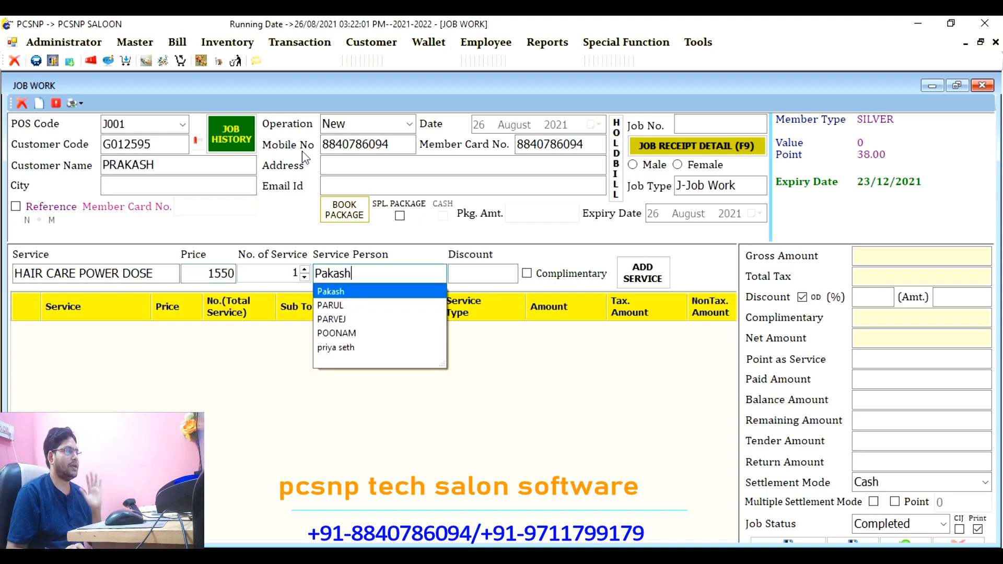
pyautogui.press('Return')
pyautogui.press('Return')
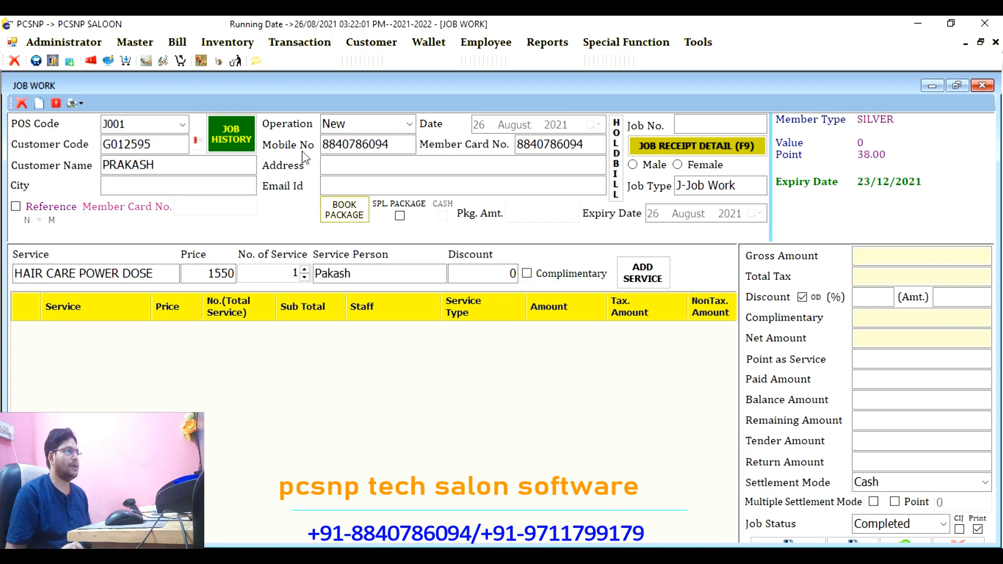
pyautogui.press('Return')
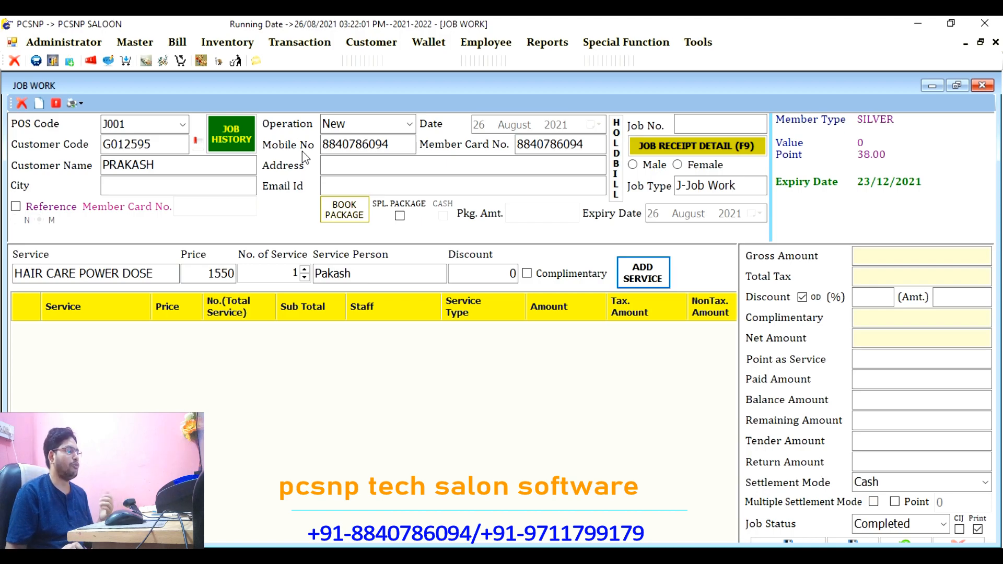
pyautogui.press('Return')
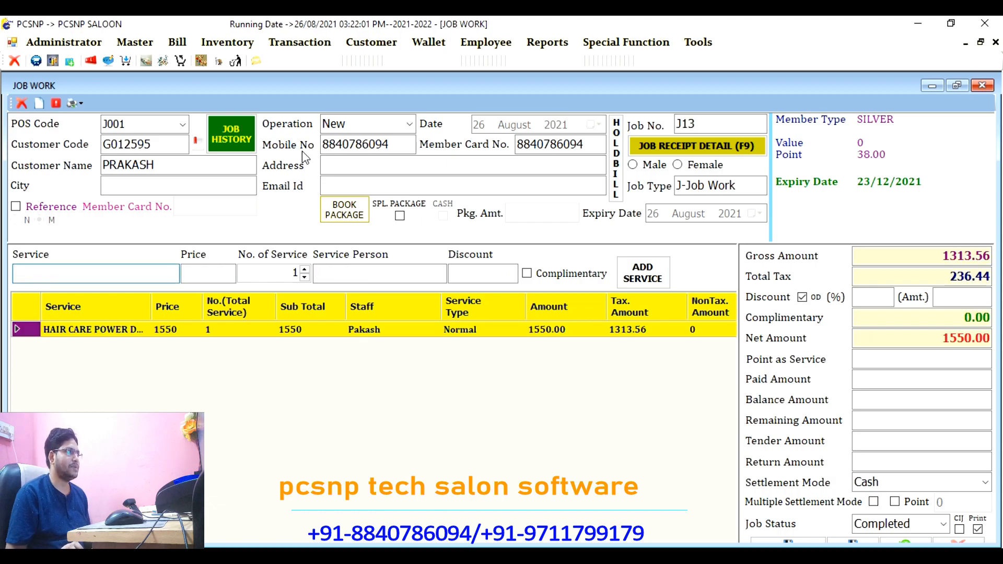
pyautogui.press('Return')
pyautogui.press('Return')
pyautogui.press('Return')
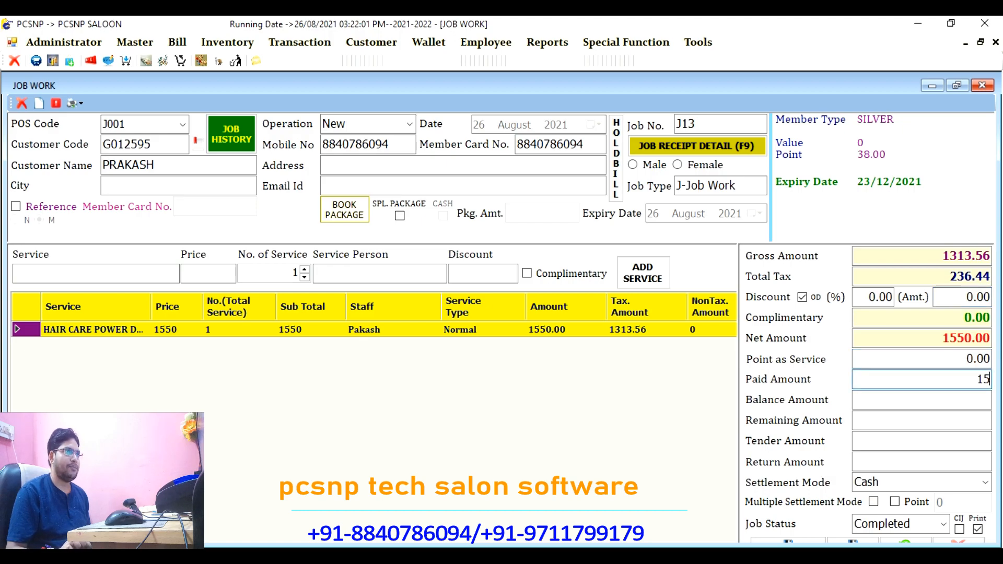
# Step: Pay 1550 via Paytm, keep the job status Completed, and save bill J13
pyautogui.press('Return')
pyautogui.press('Return')
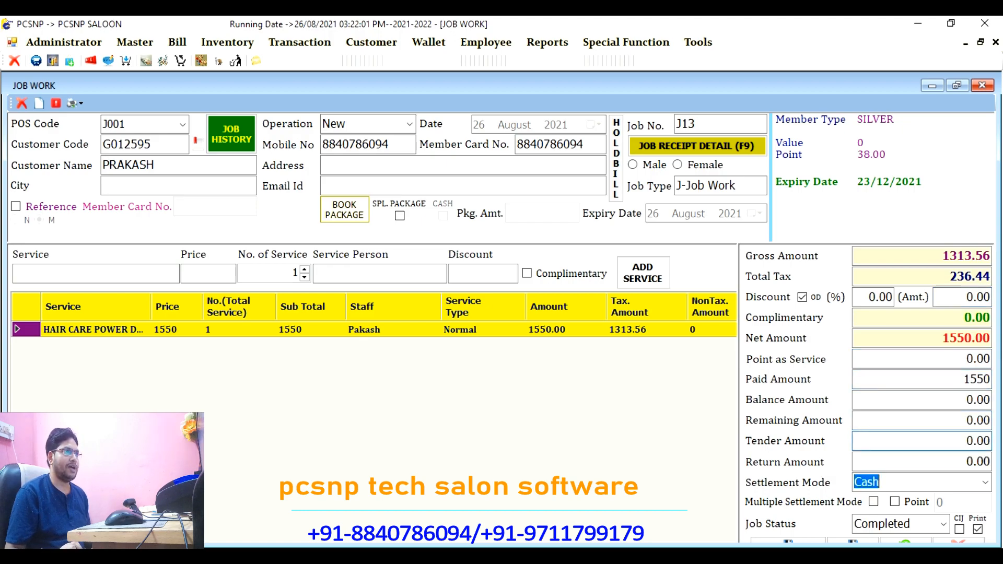
pyautogui.press('Down')
pyautogui.press('Down')
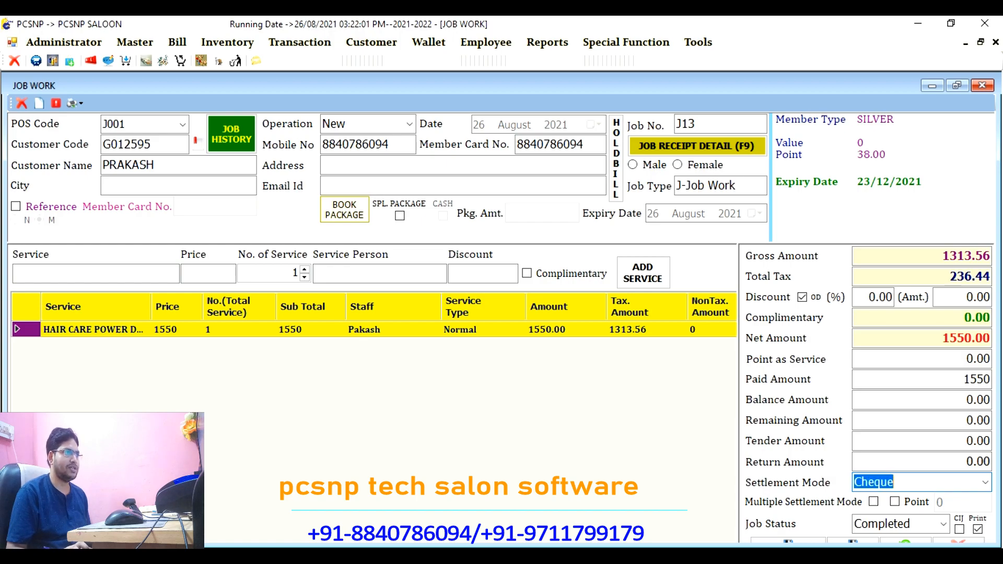
pyautogui.press('Down')
pyautogui.press('Down')
pyautogui.press('Down')
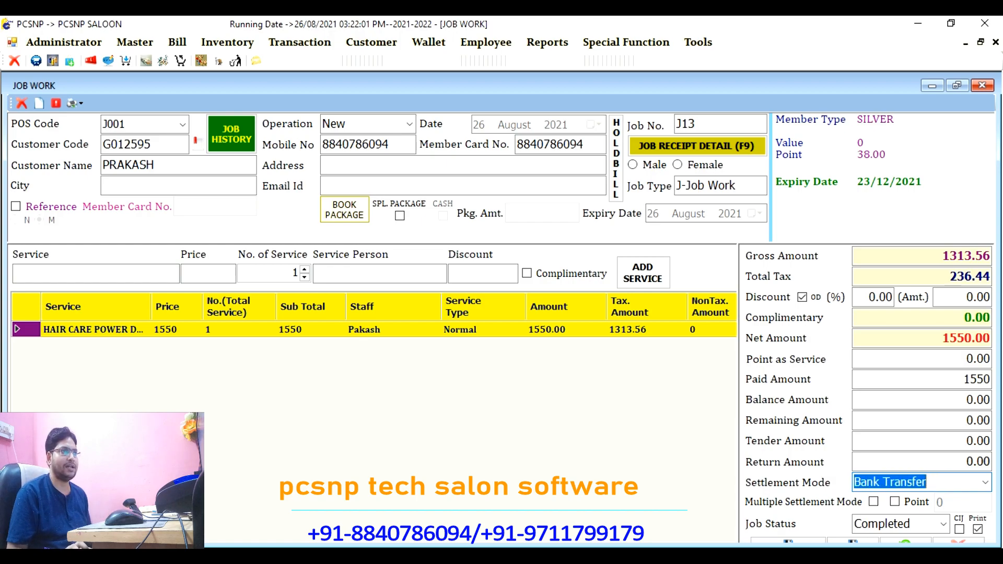
pyautogui.press('Return')
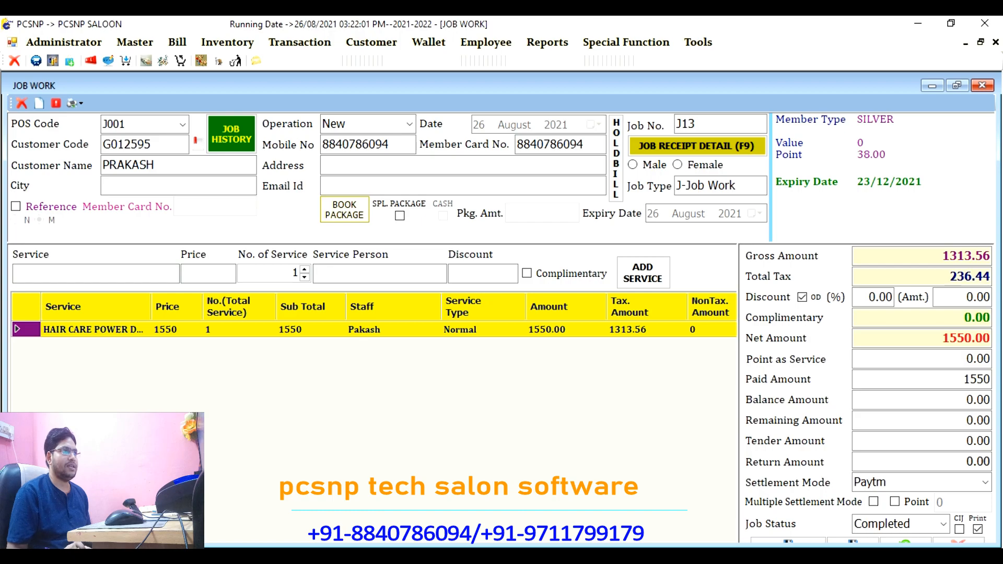
pyautogui.press('Return')
pyautogui.press('Return')
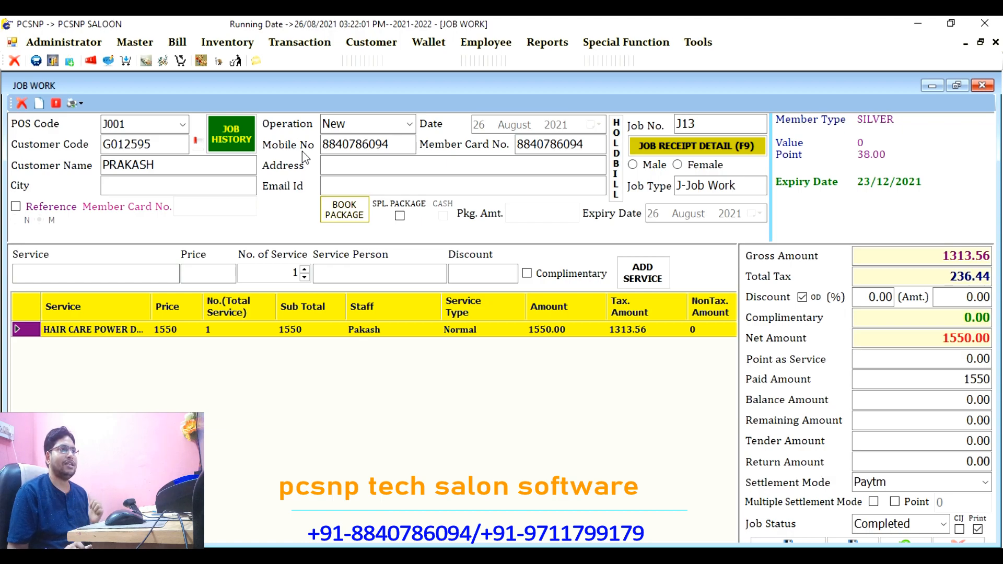
pyautogui.press('Return')
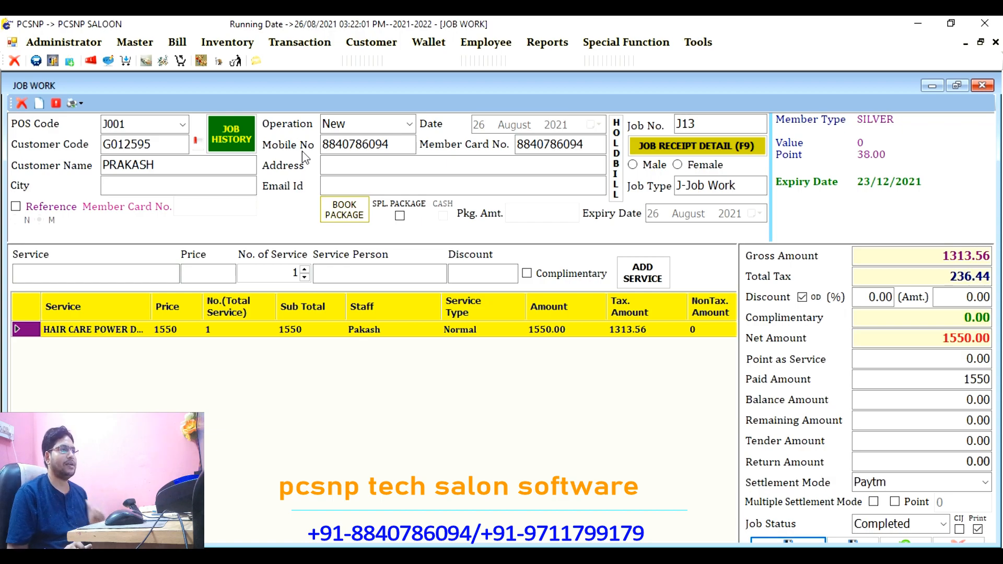
pyautogui.press('Return')
pyautogui.press('Return')
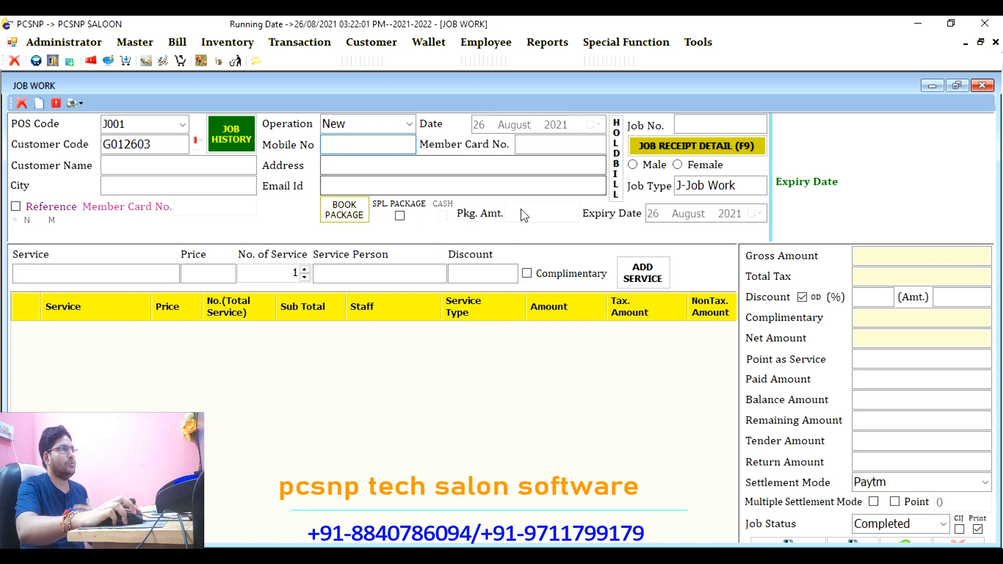
# Step: Run the Employee Job Service Report for 26 August 2021, filtered to the new employee only
pyautogui.click(547, 42)
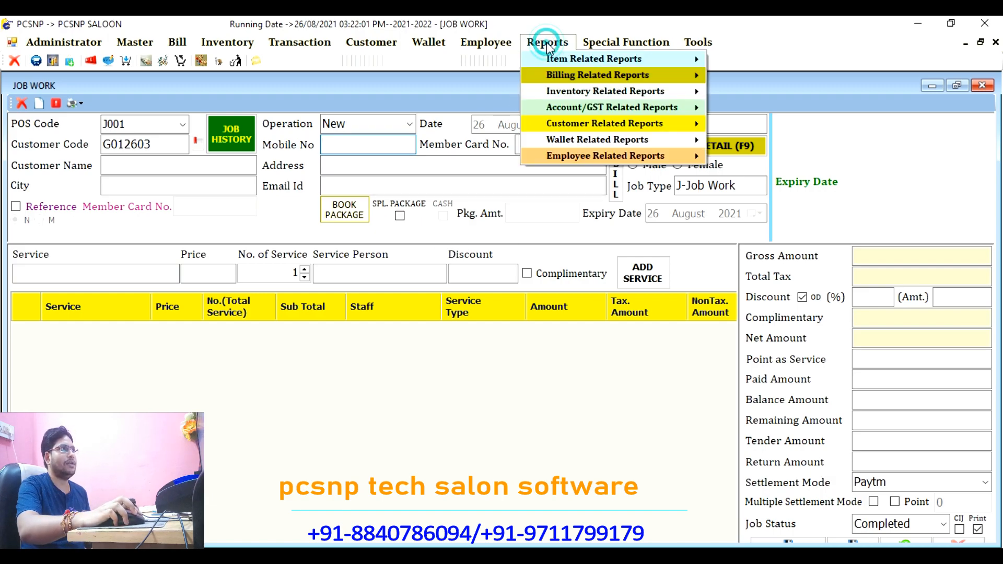
pyautogui.moveTo(605, 157)
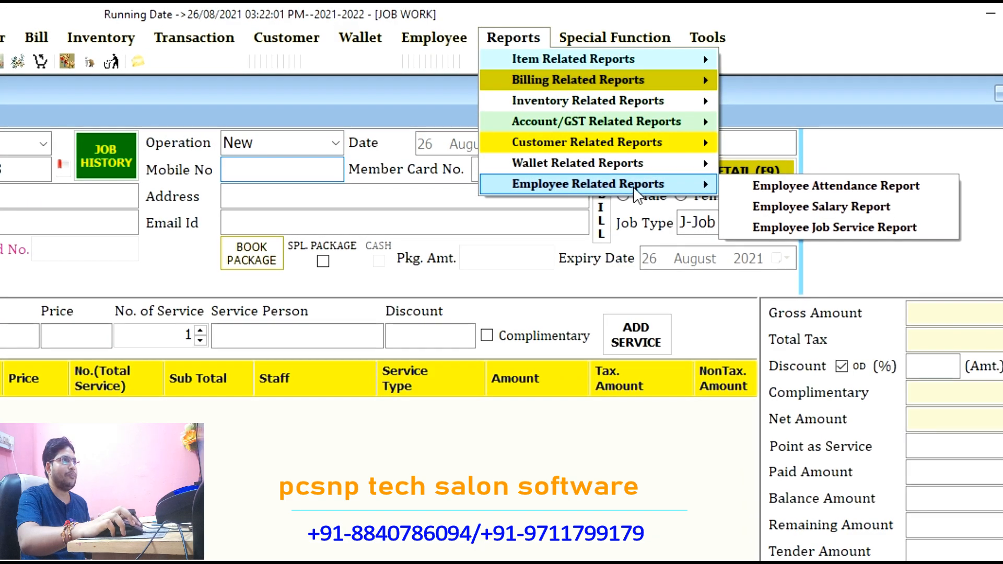
pyautogui.click(745, 187)
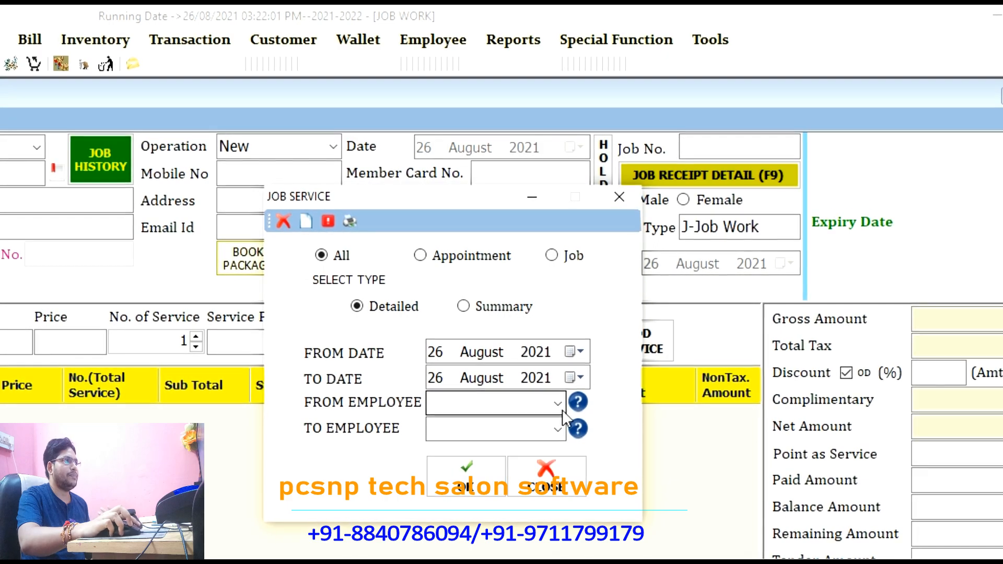
pyautogui.click(576, 401)
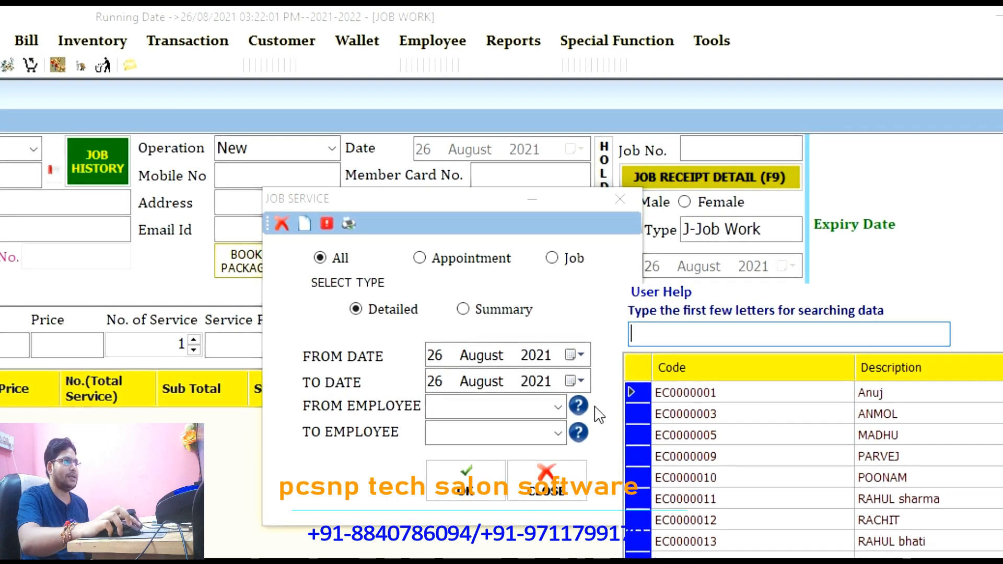
pyautogui.press('F2')
pyautogui.write('p')
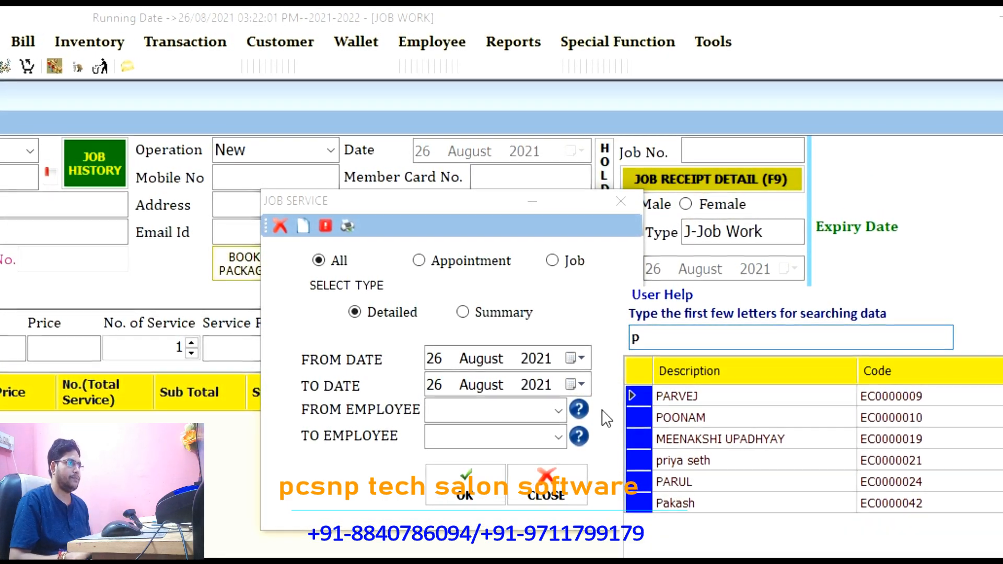
pyautogui.press('Down')
pyautogui.press('Down')
pyautogui.press('Down')
pyautogui.press('Down')
pyautogui.press('Down')
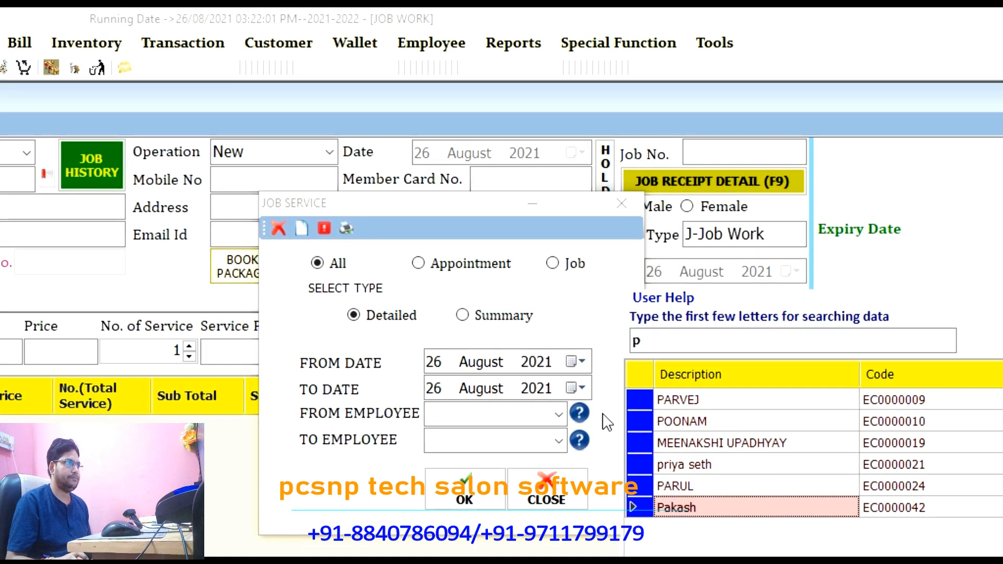
pyautogui.press('Return')
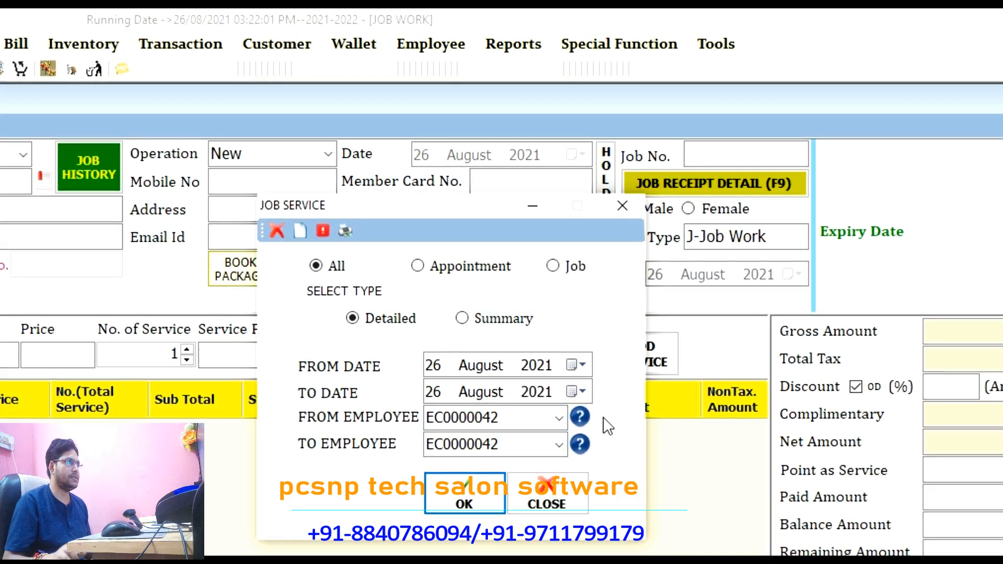
pyautogui.press('Return')
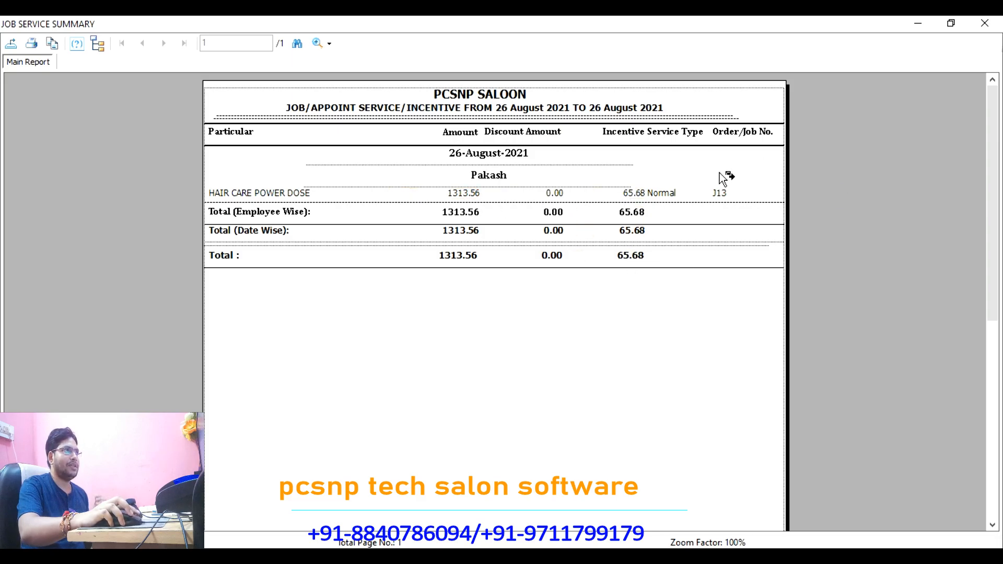
# Step: Close the report showing HAIR CARE POWER DOSE on J13 with incentive 65.68
pyautogui.click(985, 23)
# Step: Close the report options and load the member customer by mobile number on a new bill
pyautogui.click(629, 162)
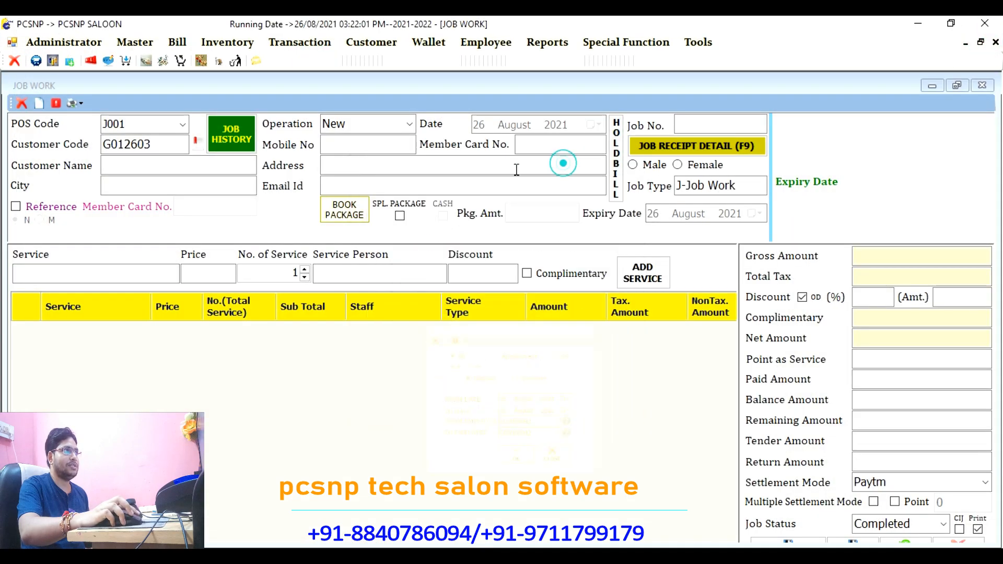
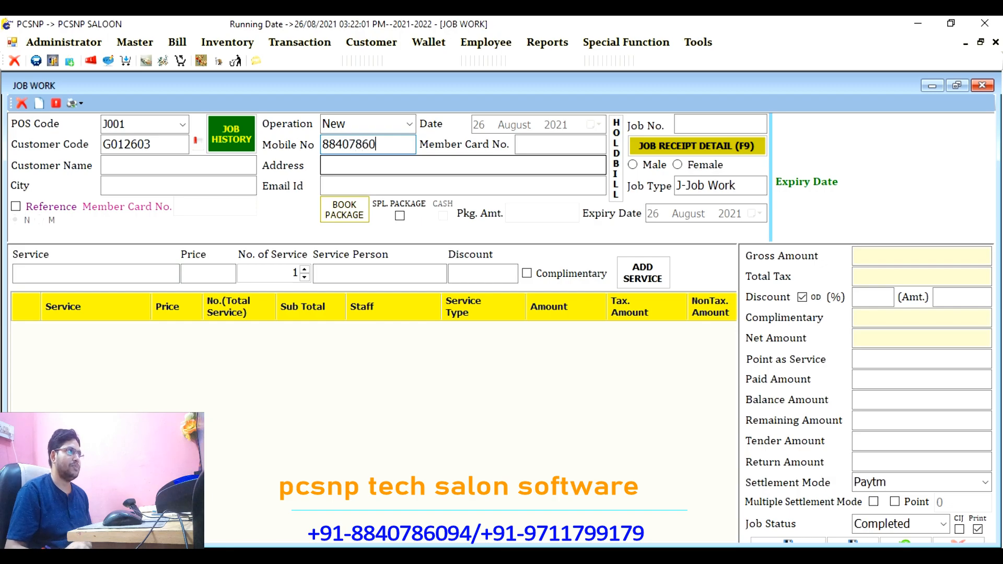
pyautogui.press('Return')
pyautogui.press('Return')
pyautogui.press('Return')
pyautogui.press('Return')
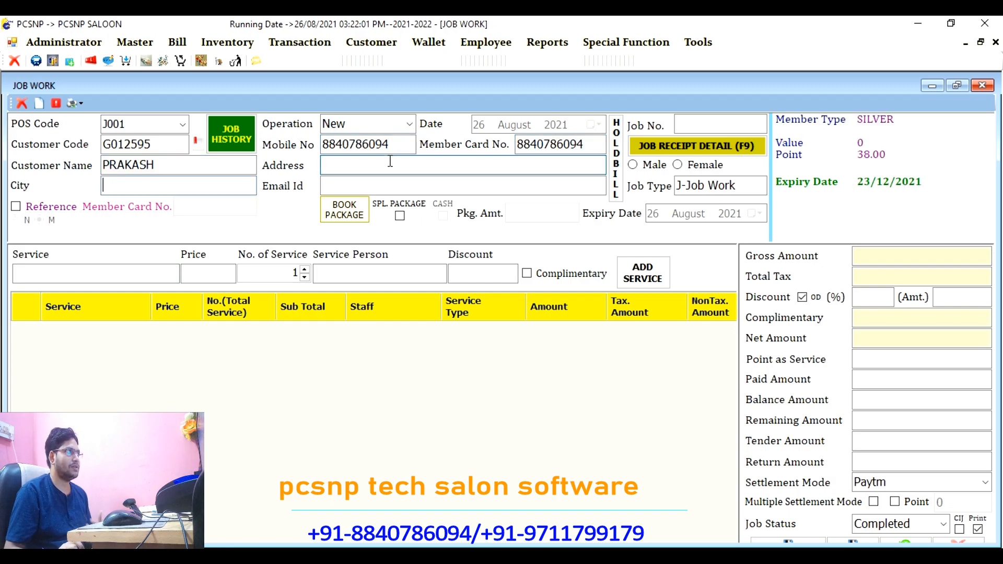
pyautogui.press('Return')
pyautogui.press('Return')
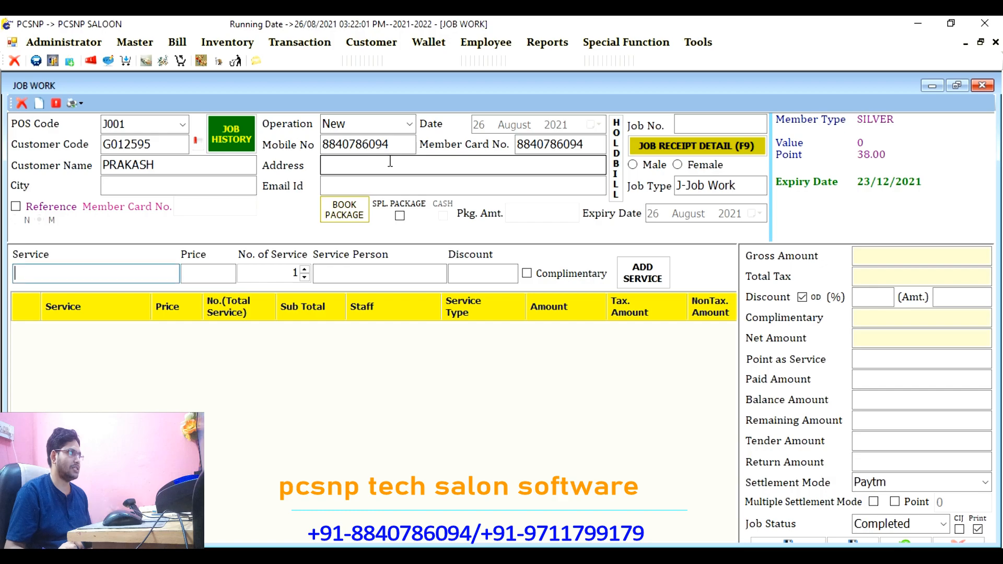
# Step: Add HAIR IONING at 650 with the new employee as service person
pyautogui.write('H')
pyautogui.press('Down')
pyautogui.press('Down')
pyautogui.press('Down')
pyautogui.press('Down')
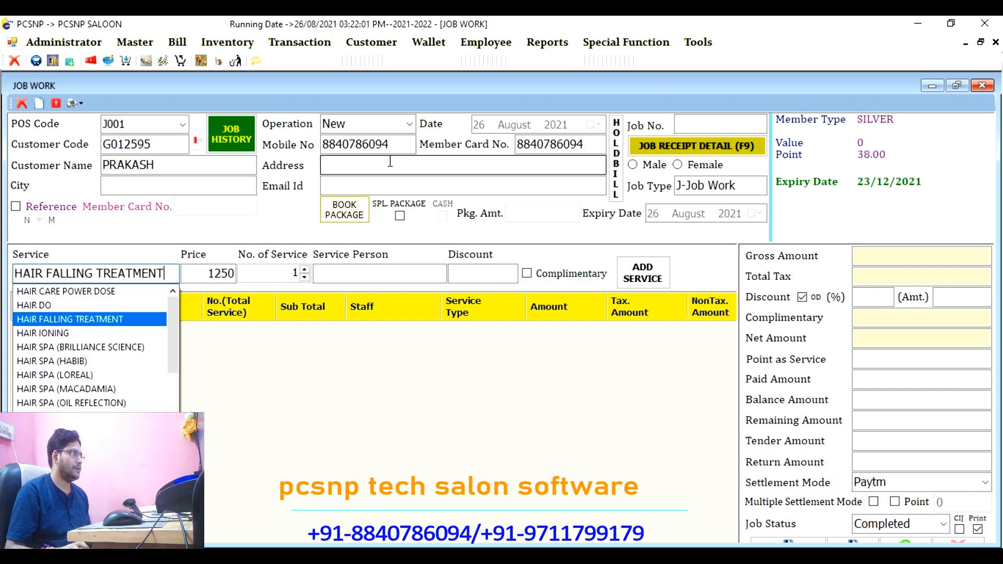
pyautogui.press('Return')
pyautogui.press('Return')
pyautogui.press('Return')
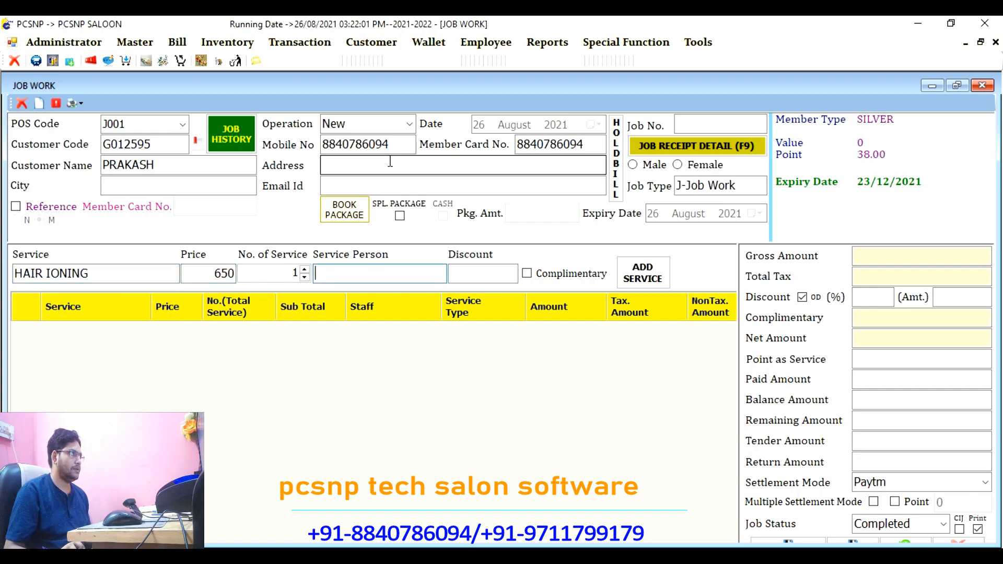
pyautogui.write('p')
pyautogui.press('Down')
pyautogui.press('Return')
pyautogui.press('Return')
pyautogui.press('Return')
pyautogui.press('Return')
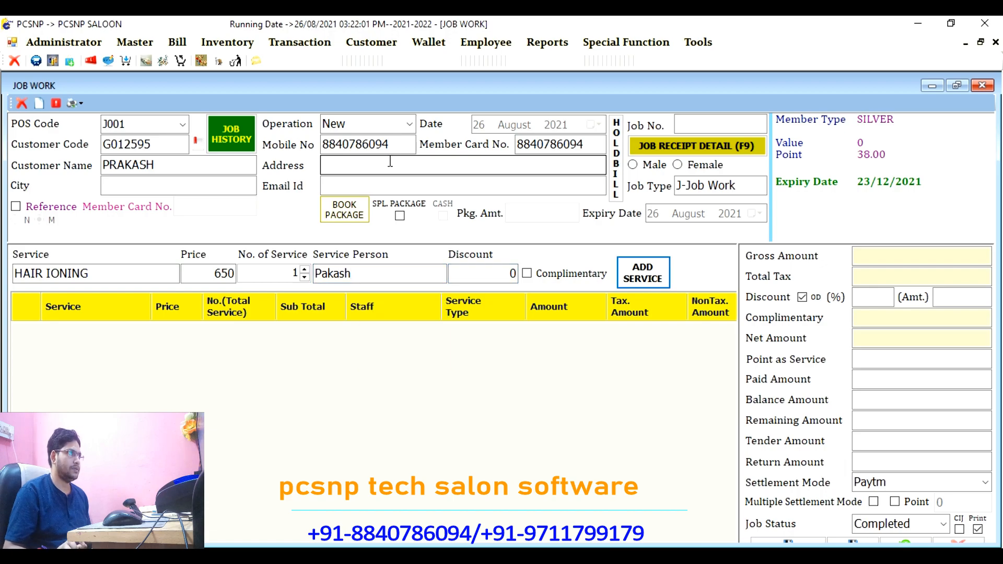
# Step: Pay the full 650 via Paytm and save bill J14
pyautogui.press('Return')
pyautogui.press('Return')
pyautogui.press('Return')
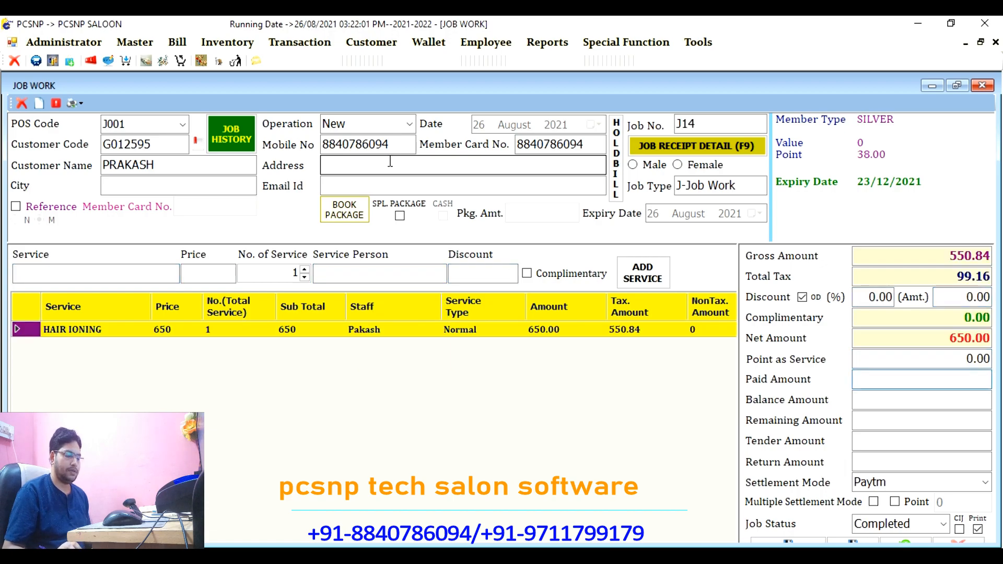
pyautogui.press('Return')
pyautogui.press('Return')
pyautogui.press('Return')
pyautogui.press('Return')
pyautogui.press('Return')
pyautogui.press('Return')
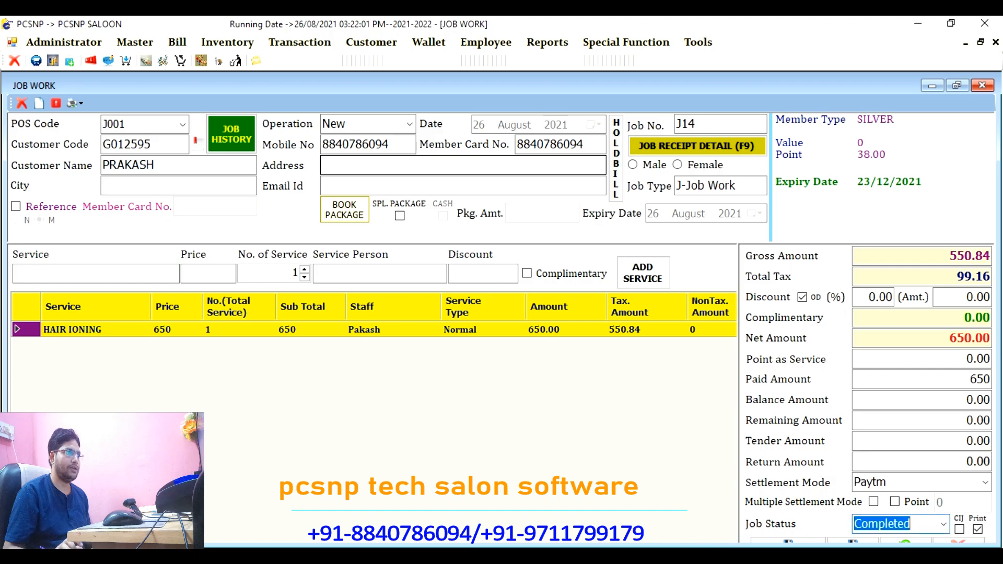
pyautogui.press('Return')
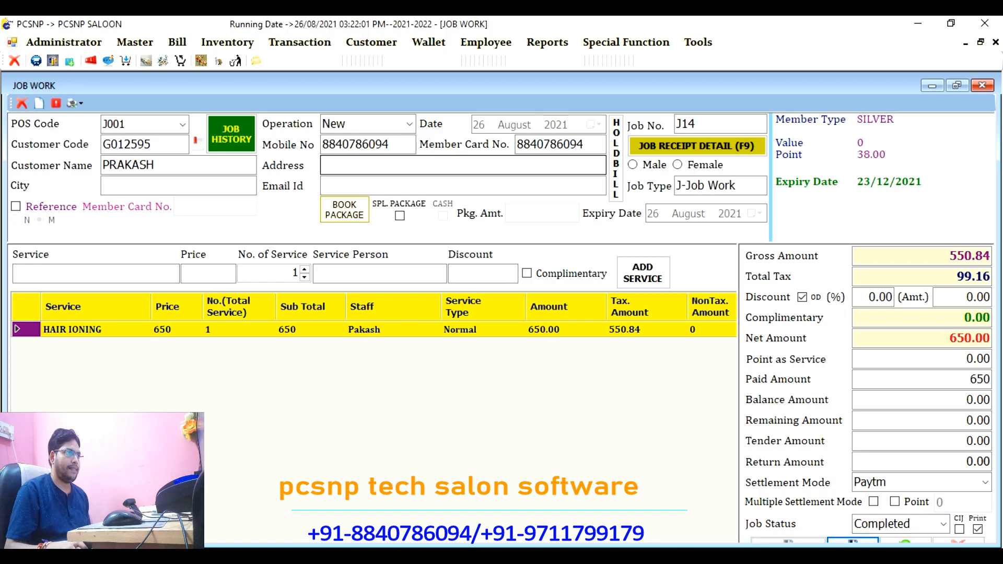
pyautogui.press('Return')
pyautogui.press('Return')
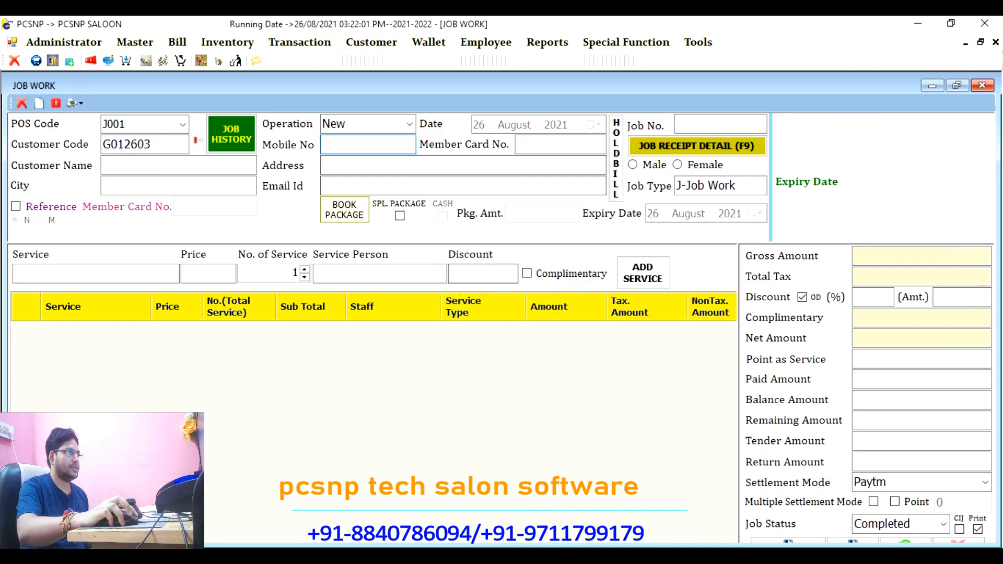
# Step: Review the detailed report with J13 and J14, then generate the Summary: sales 2200.00, incentive 93.22
pyautogui.click(529, 387)
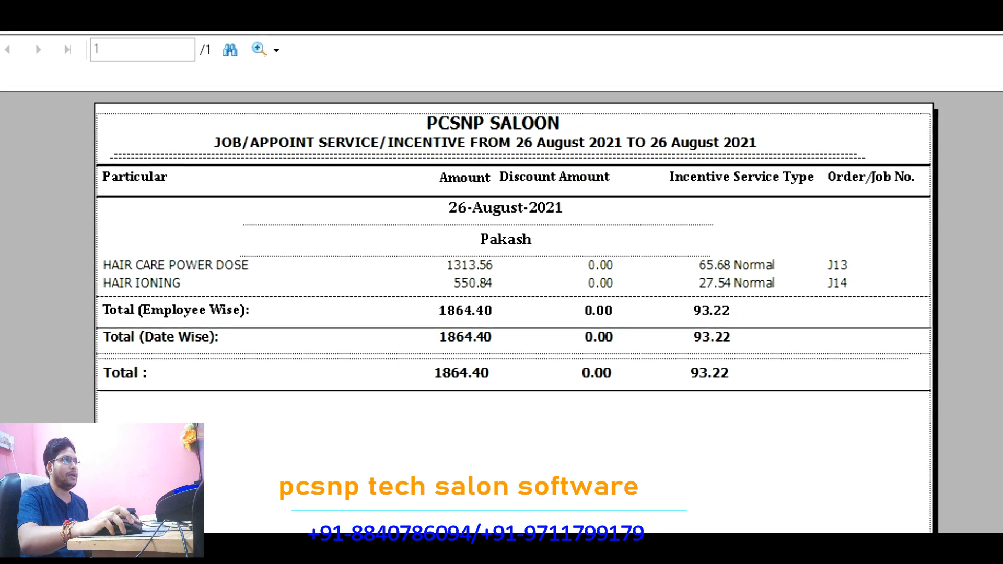
pyautogui.press('Escape')
pyautogui.click(538, 517)
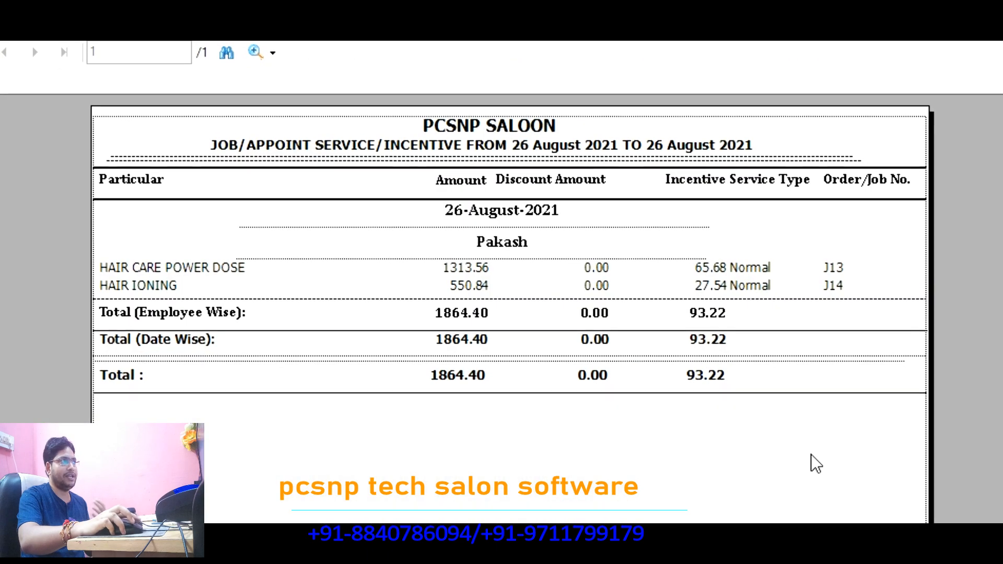
pyautogui.press('Escape')
pyautogui.click(553, 345)
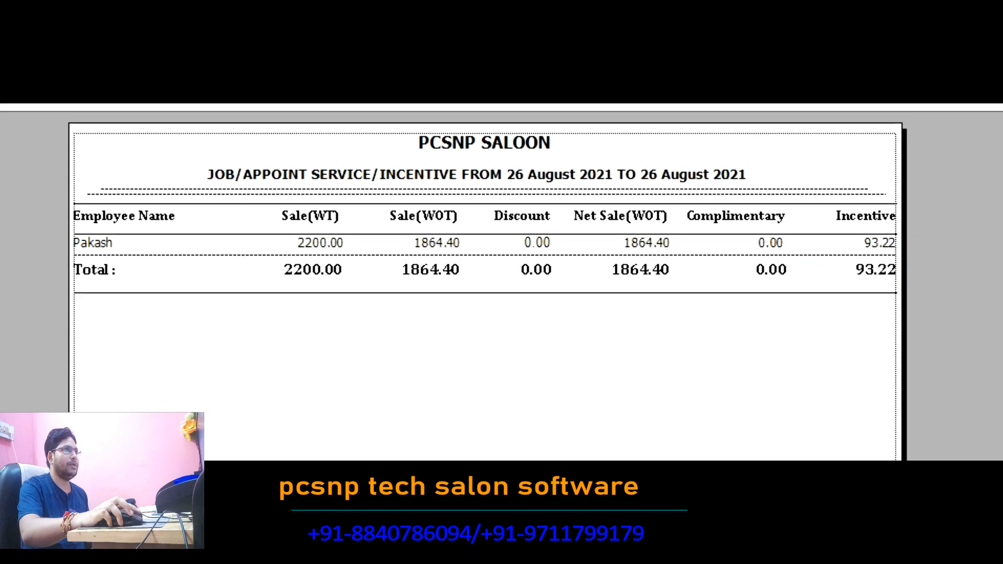
# Step: Close the summary incentive report showing net sale 1864.40 and incentive 93.22
pyautogui.click(985, 24)
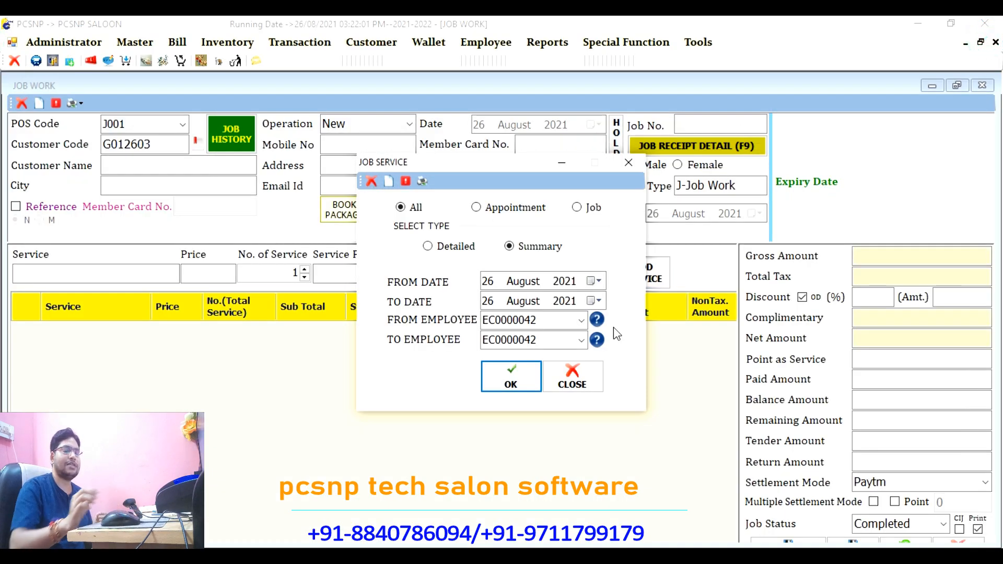